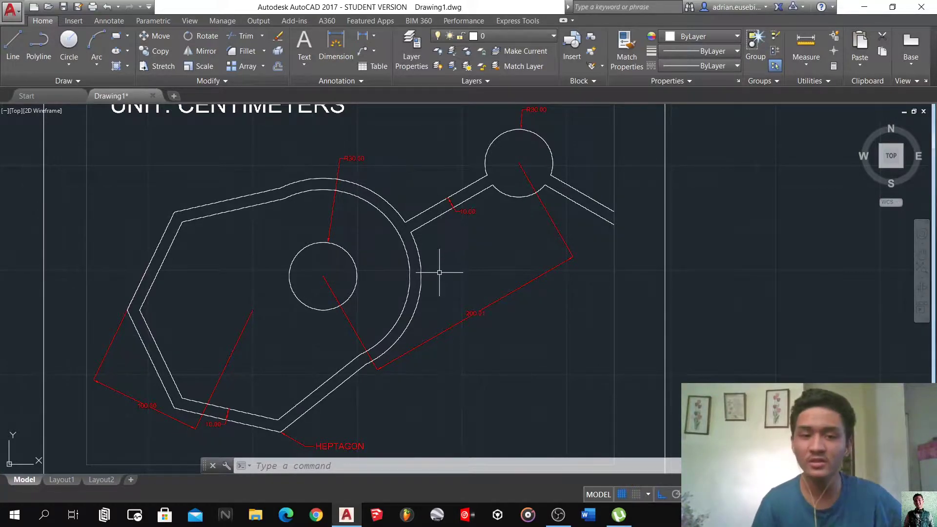
- Zoom and pan around the dimensioned heptagon reference to reveal its HEPTAGON label
scroll(399, 300, "down", 6)
scroll(392, 148, "up", 4)
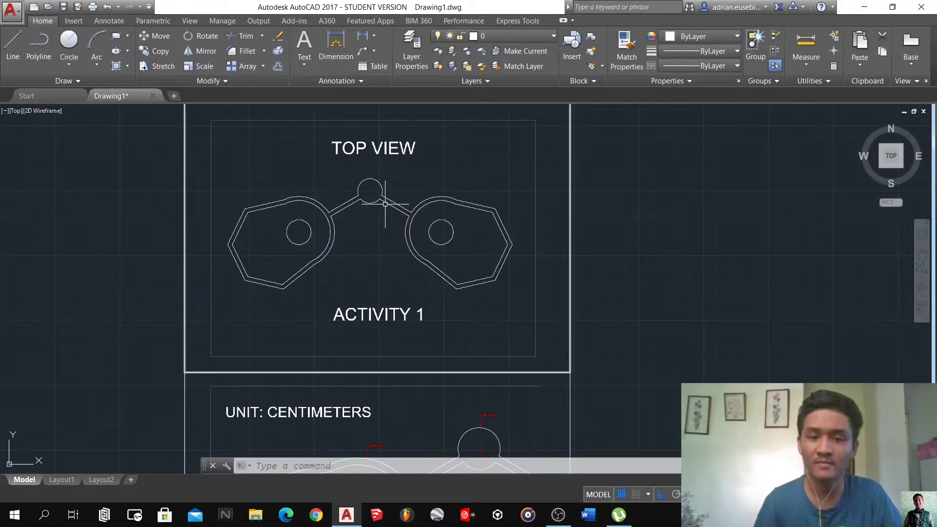
scroll(411, 373, "down", 4)
scroll(393, 378, "up", 4)
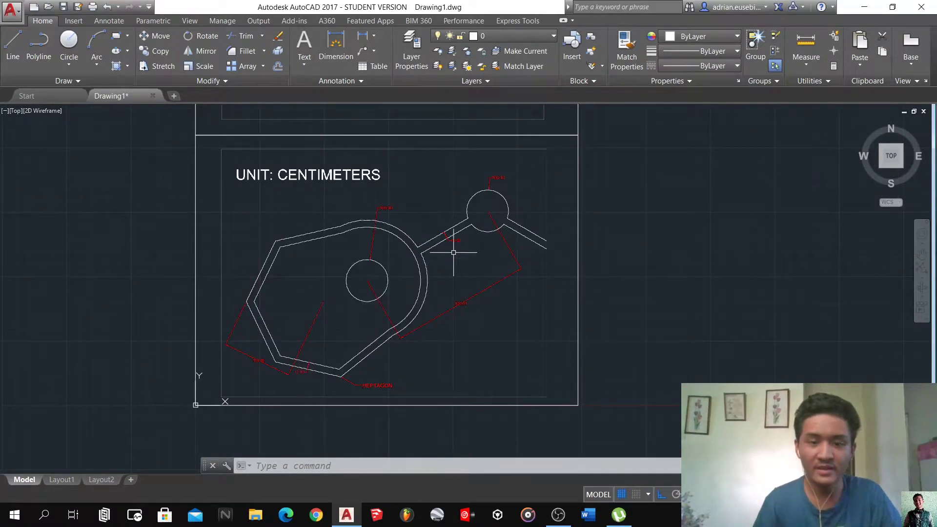
scroll(453, 252, "up", 2)
right_click(424, 293)
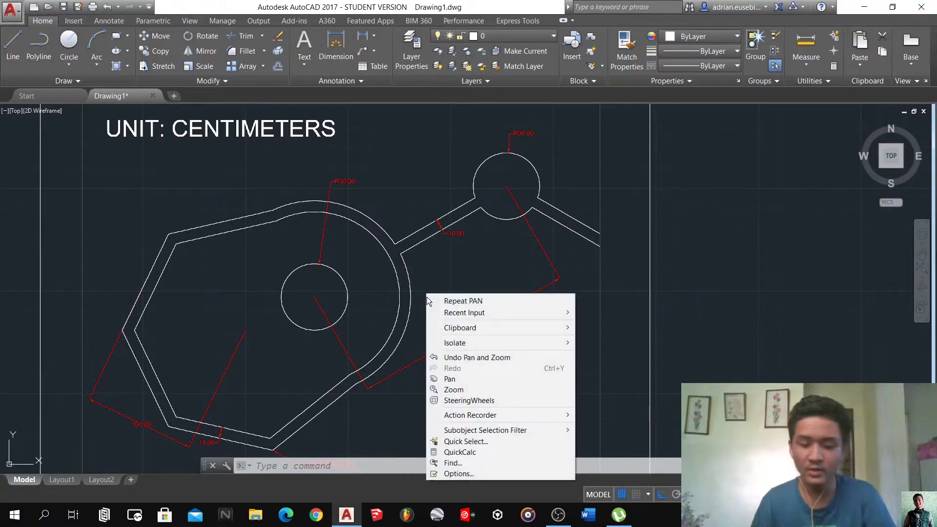
left_click(429, 289)
left_click(445, 272)
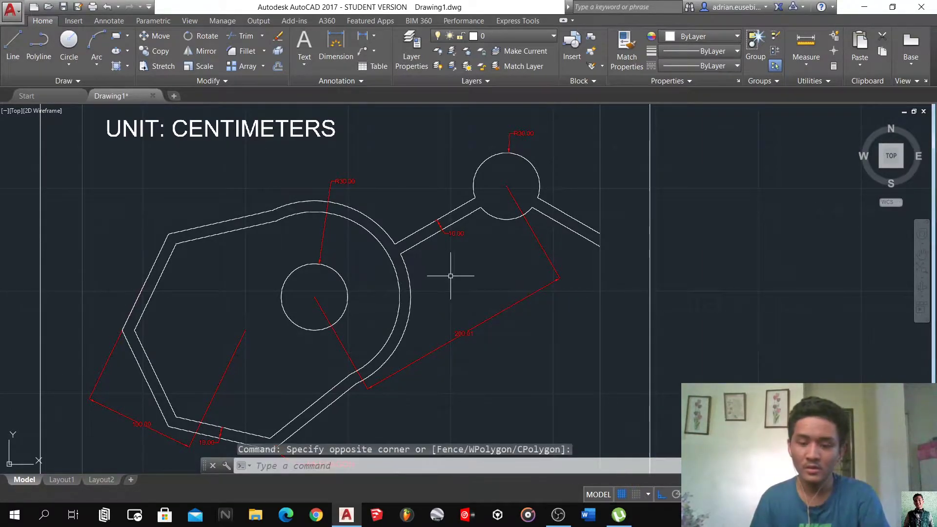
type("p")
key("Return")
left_click_drag(452, 301, 460, 281)
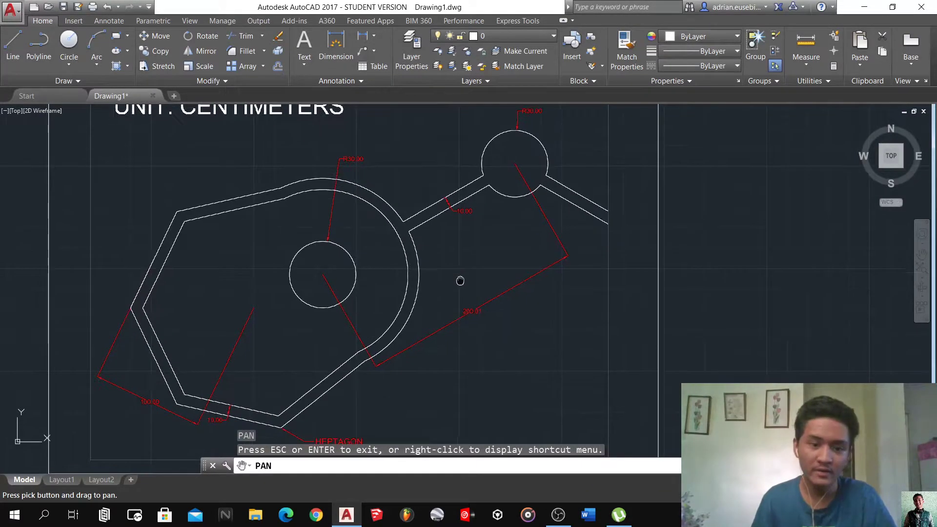
key("Escape")
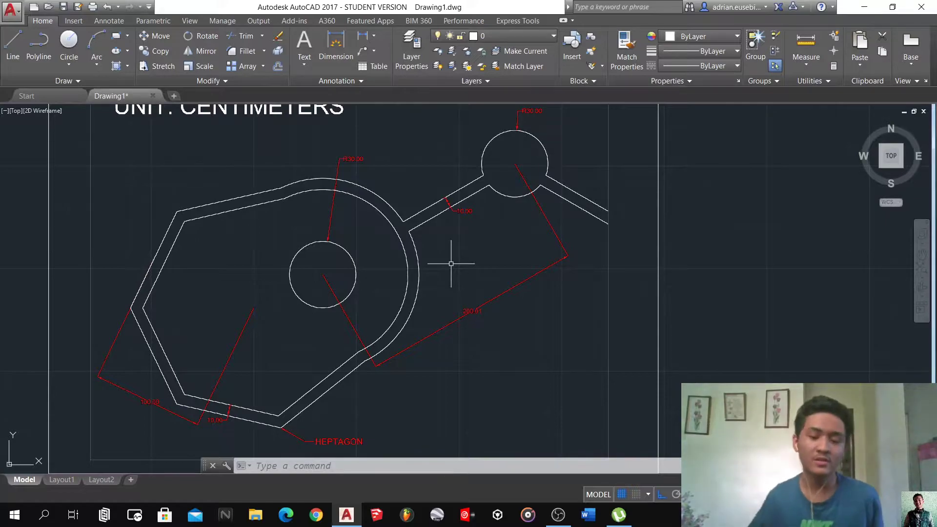
- Pan left and zoom out to empty drawing space beside the Activity 1 sheet
type("p")
key("Return")
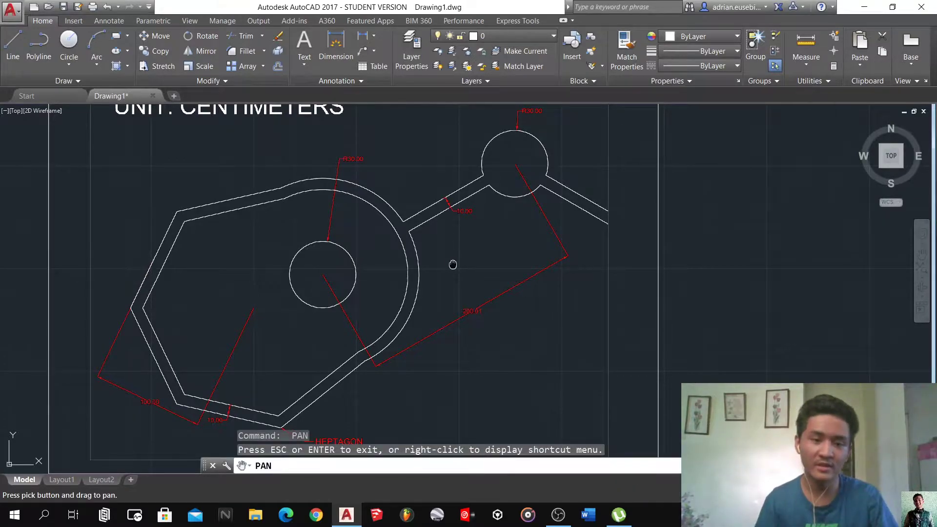
mouse_move(453, 264)
left_mouse_down()
mouse_move(322, 299)
mouse_move(317, 273)
left_mouse_up()
scroll(324, 267, "down", 5)
key("Escape")
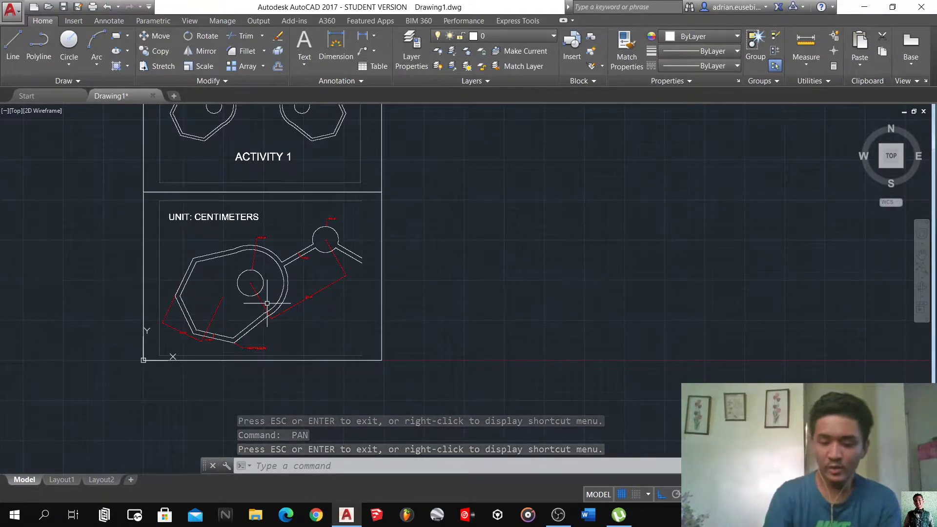
- Draw a 7-sided polygon inscribed in a radius-100 circle to the right of the sheet
type("POL")
key("Return")
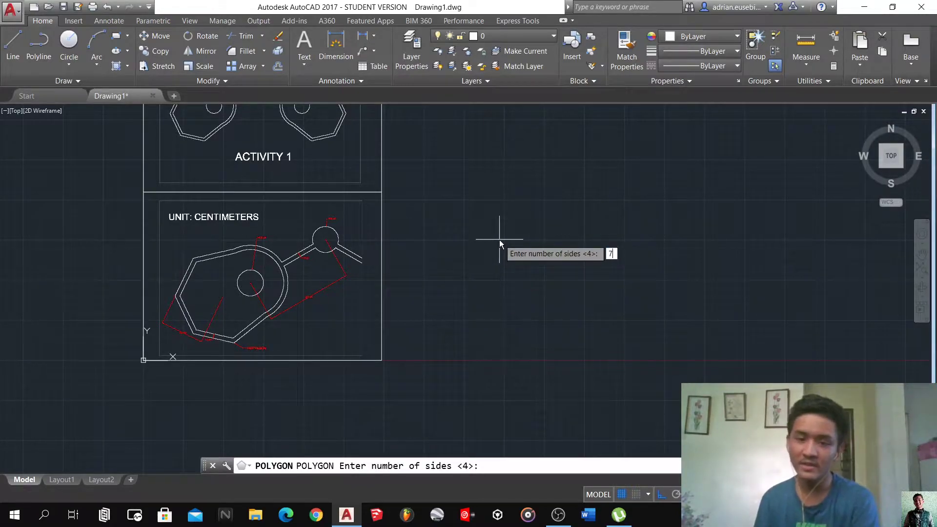
type("7")
key("Return")
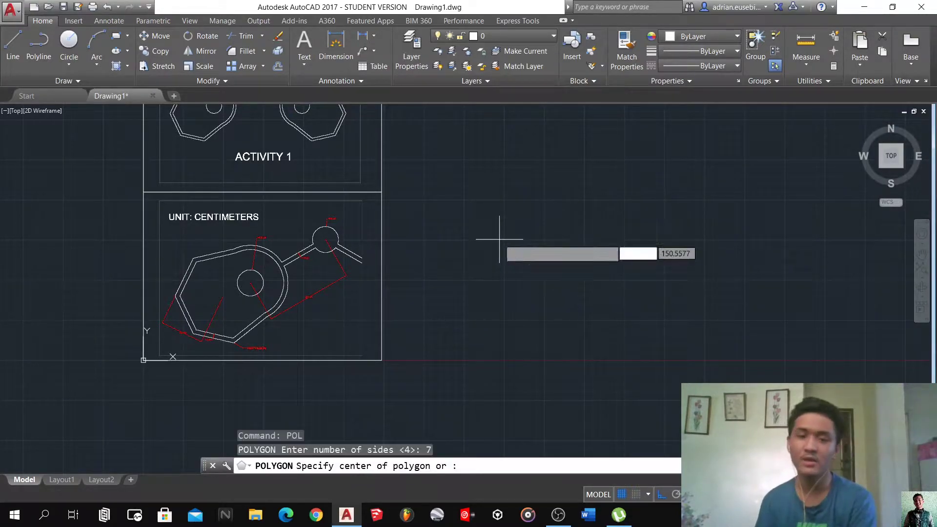
left_click(502, 240)
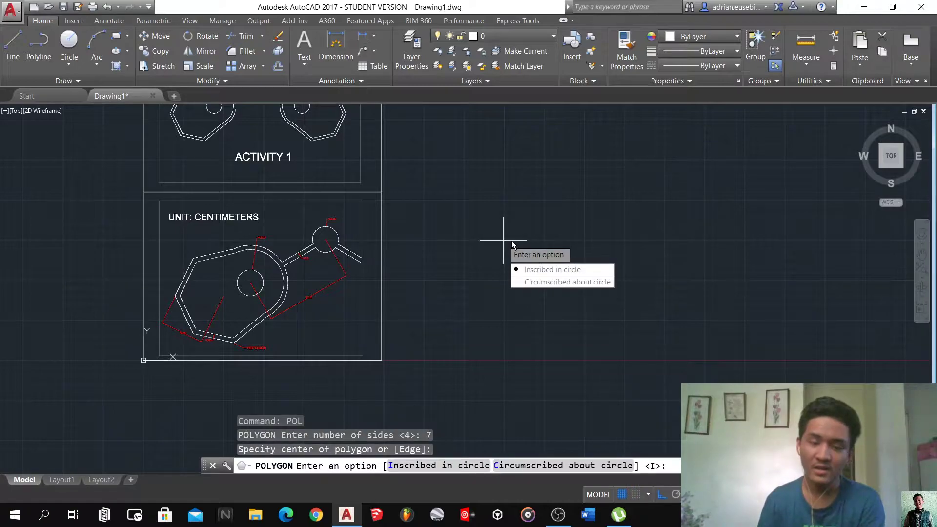
left_click(515, 269)
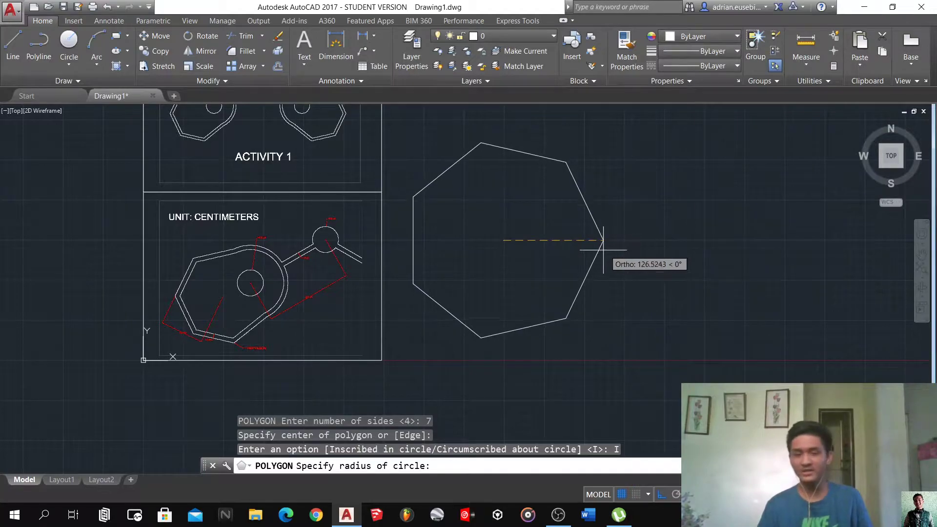
type("100")
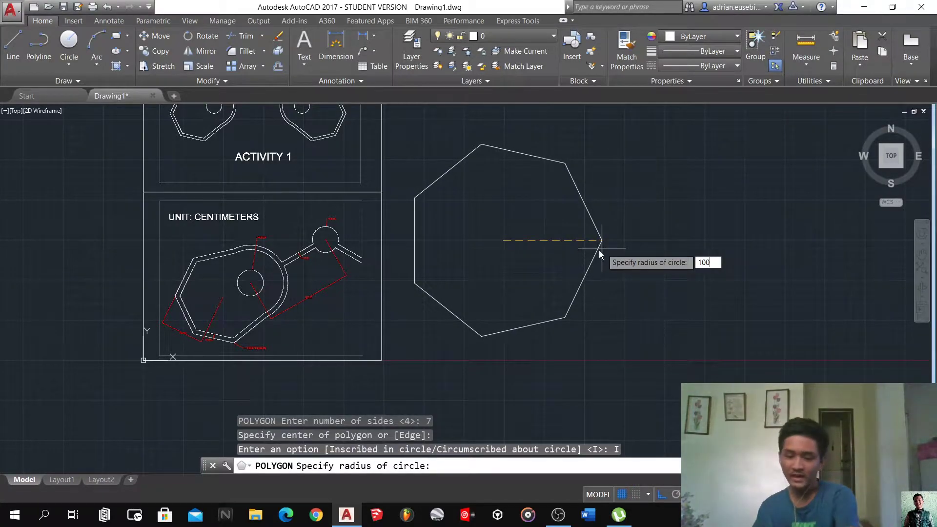
key("Return")
- Offset the heptagon 10 units inward to create a smaller inner copy
scroll(182, 317, "up", 8)
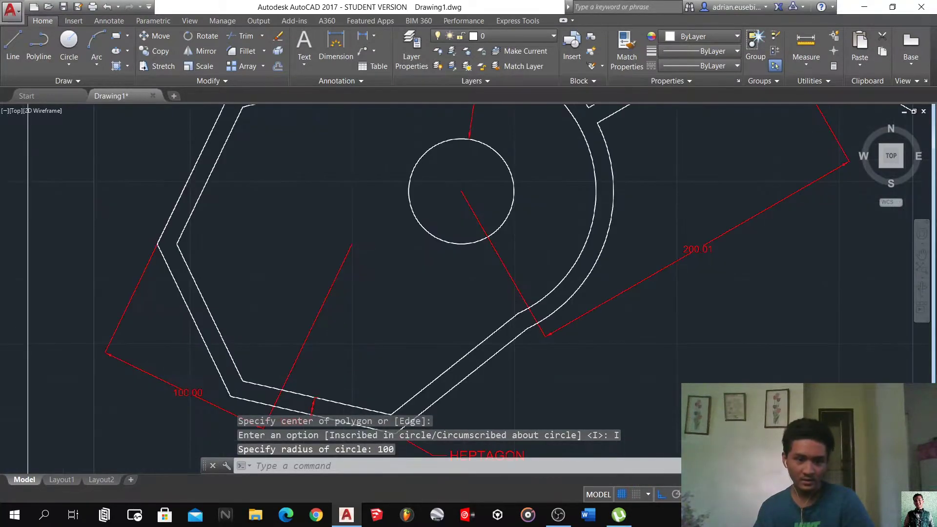
scroll(220, 244, "down", 2)
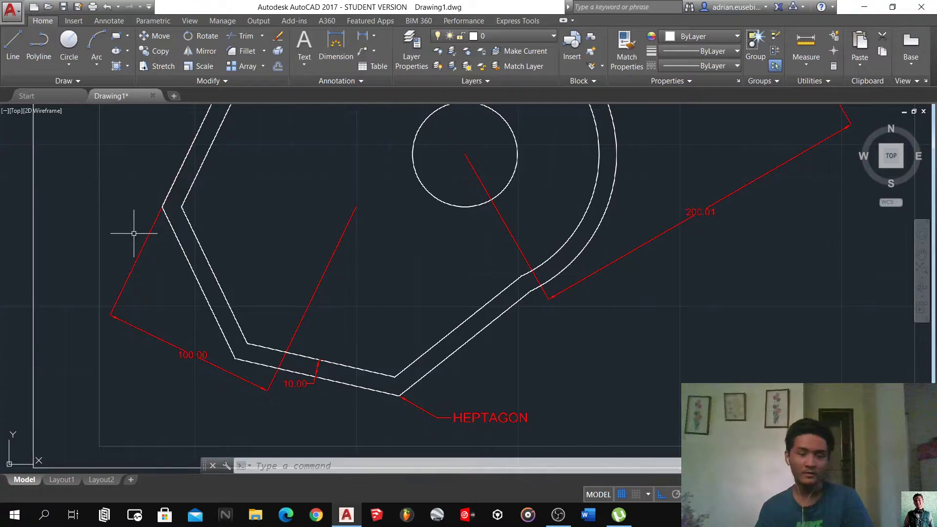
scroll(177, 243, "down", 8)
scroll(400, 184, "up", 5)
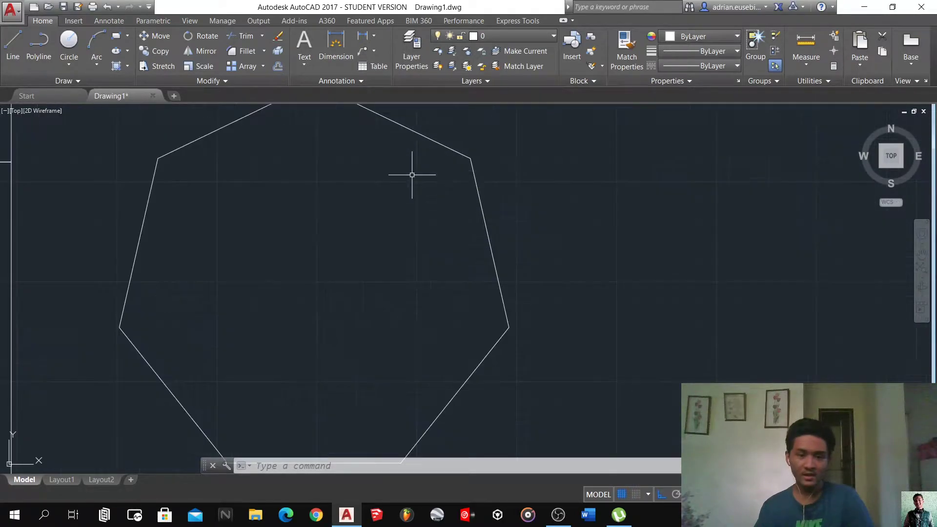
scroll(469, 170, "down", 4)
left_click(492, 190)
left_click(455, 195)
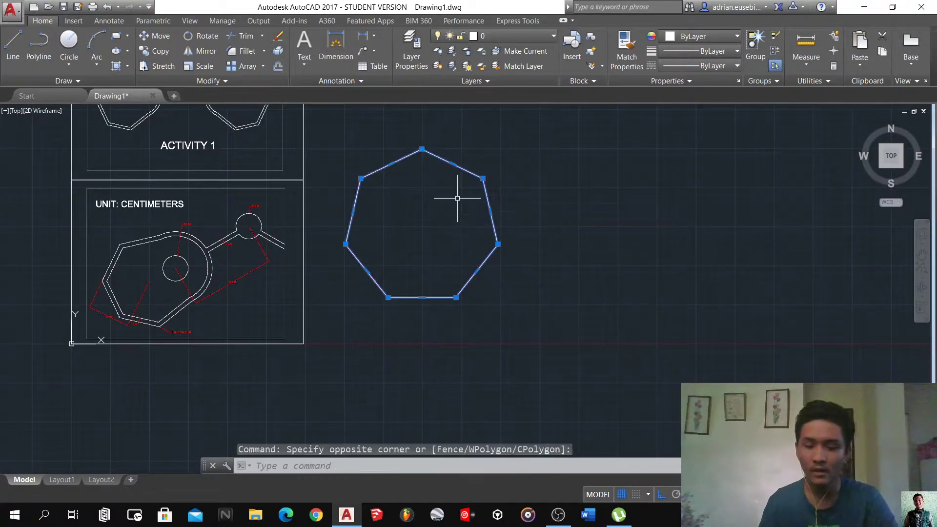
type("o")
key("Return")
key("Return")
type("10")
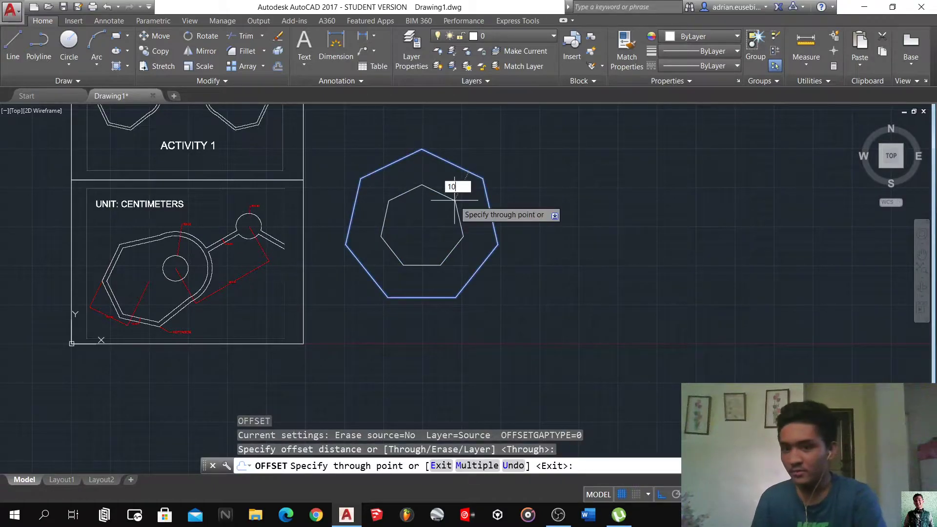
key("Return")
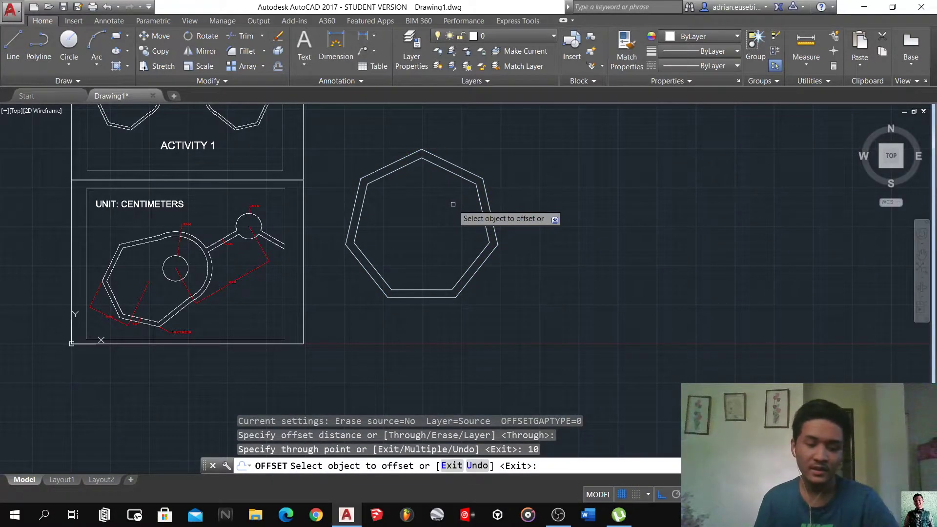
key("Return")
type("k")
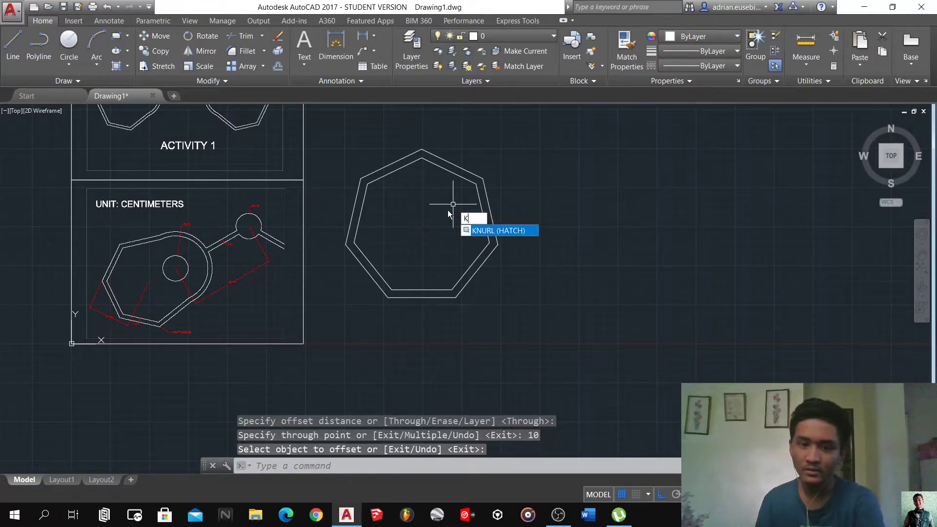
- Draw a diagonal line from the heptagon's top corner to a lower-right corner
key("Return")
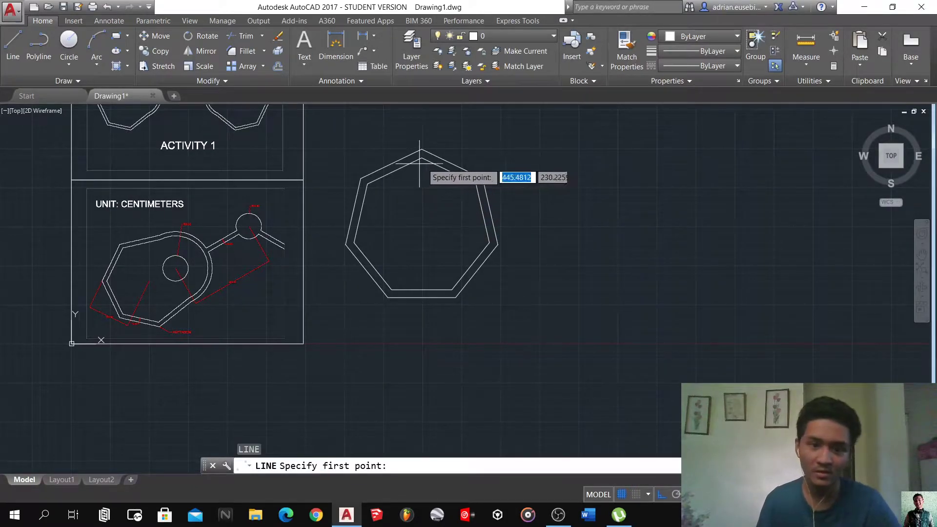
left_click(421, 157)
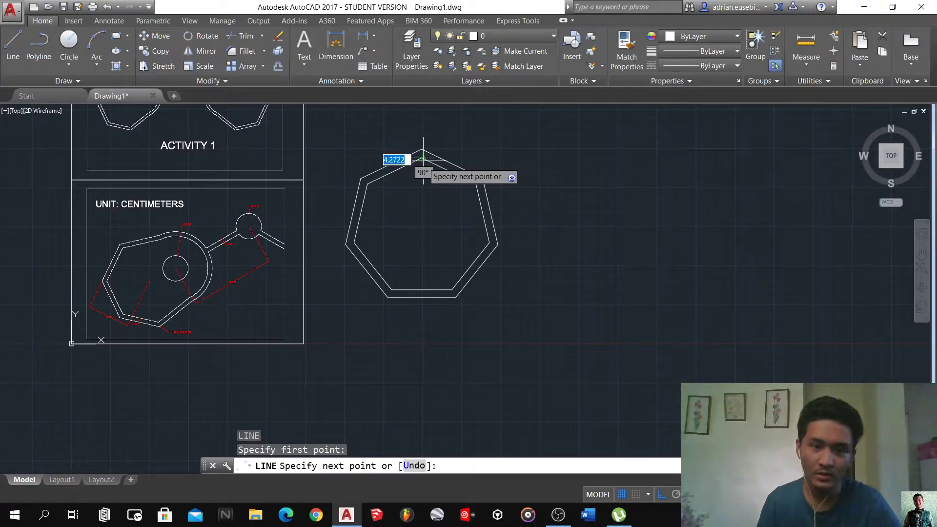
left_click(483, 239)
key("Return")
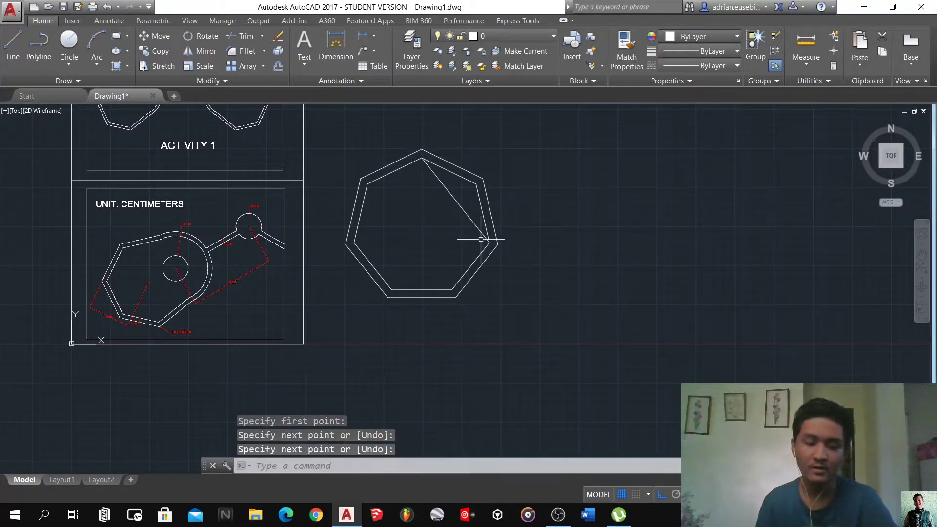
key("F8")
- Draw a radius-30 circle centred on the diagonal line
type("c")
key("Return")
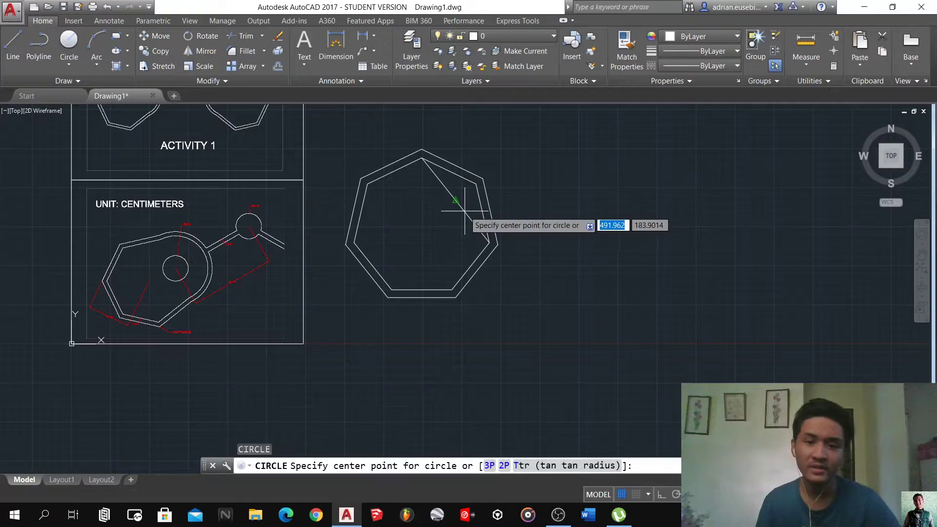
left_click(456, 200)
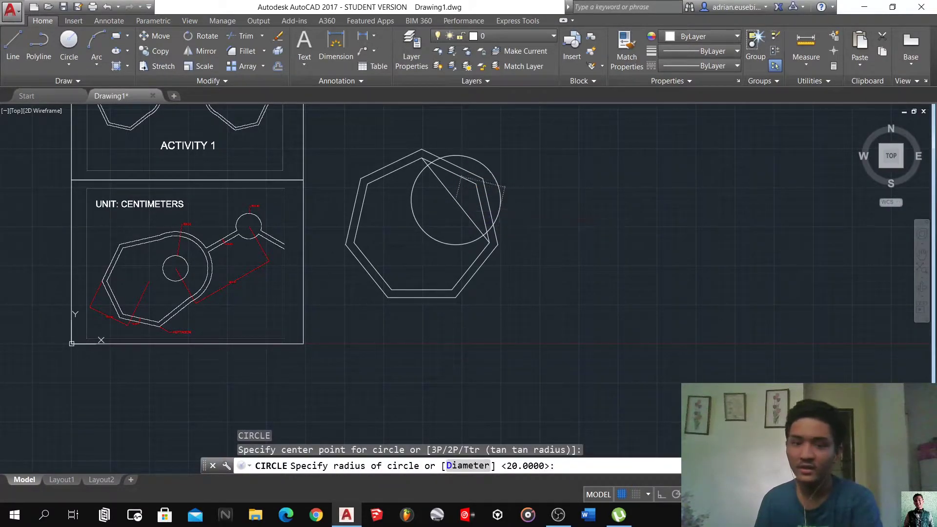
key("Return")
scroll(446, 207, "down", 3)
scroll(449, 194, "up", 5)
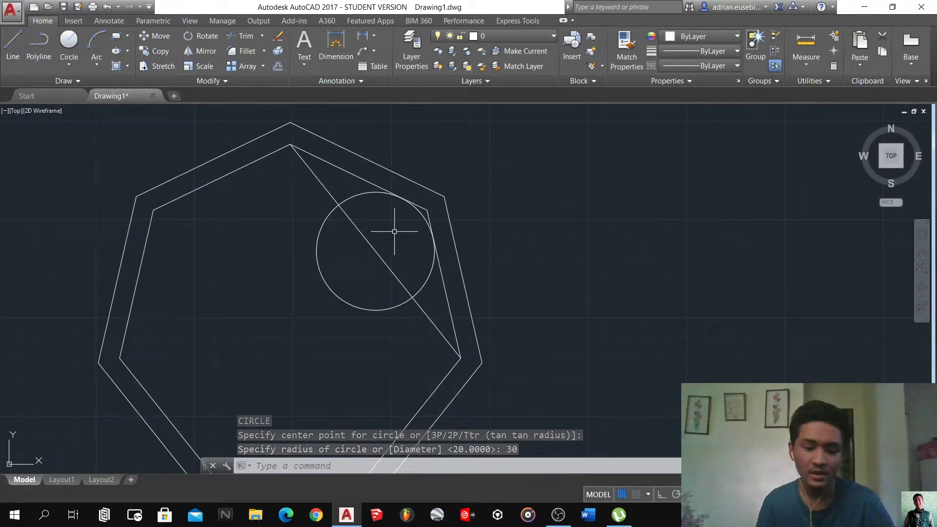
- Add two circles concentric with the radius-30 circle, one reaching a heptagon corner, one about 69.5
key("Return")
left_click(375, 250)
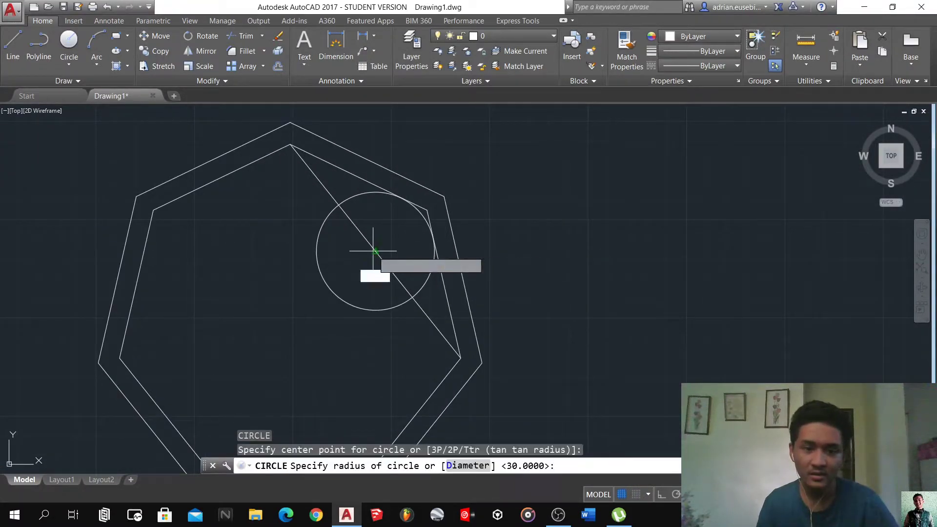
left_click(461, 356)
key("Return")
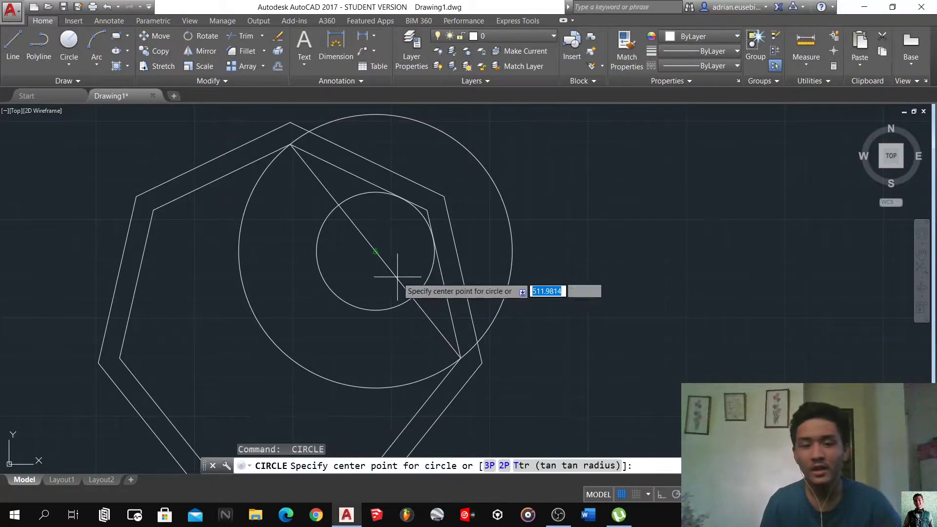
left_click(375, 252)
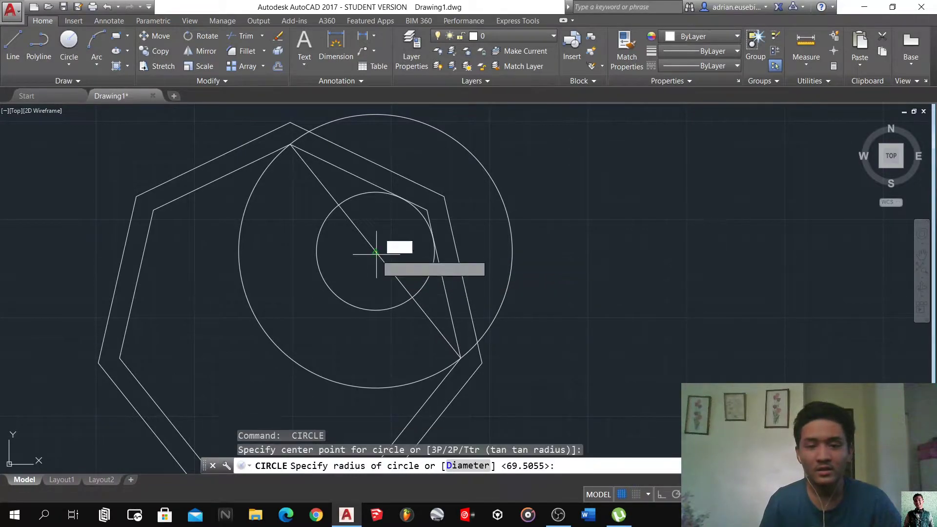
left_click(482, 363)
scroll(354, 309, "down", 5)
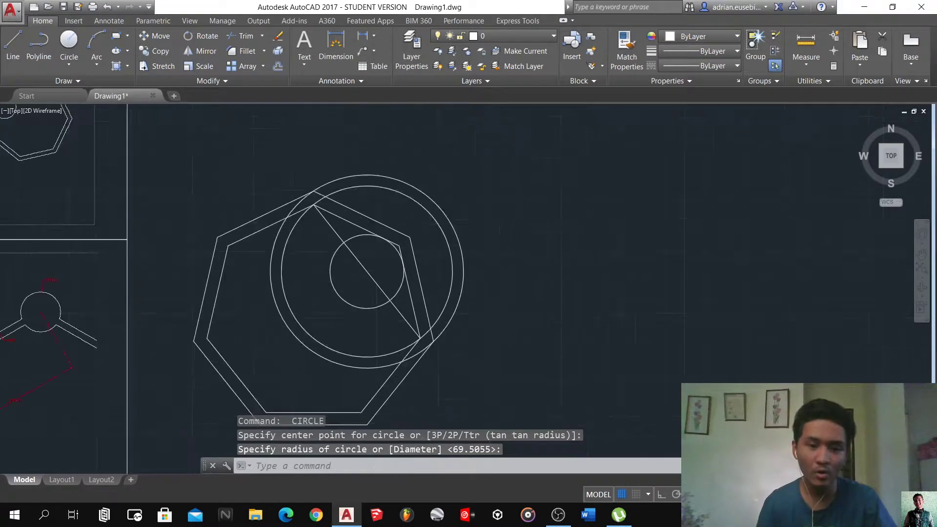
- Copy the diagonal line horizontally to the right of the heptagons with Ortho on
scroll(365, 281, "up", 3)
left_click(365, 283)
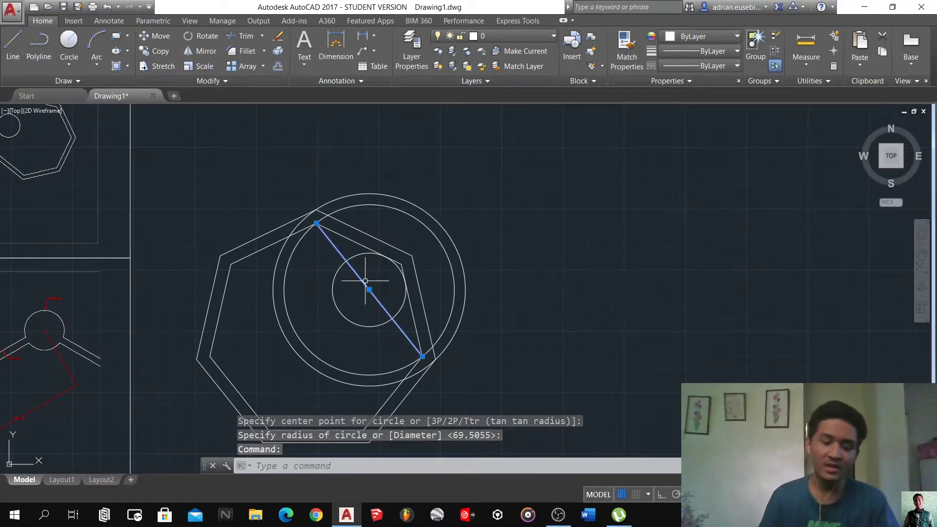
type("co")
key("Return")
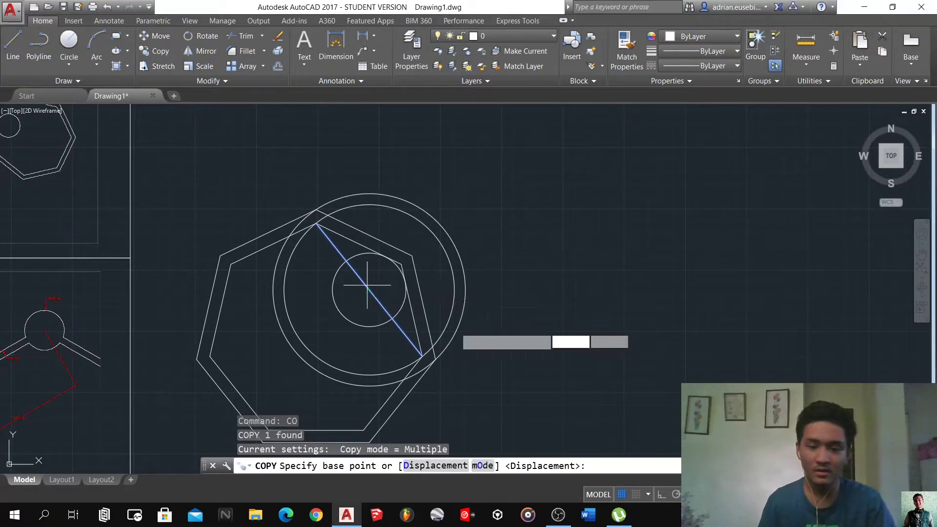
left_click(662, 495)
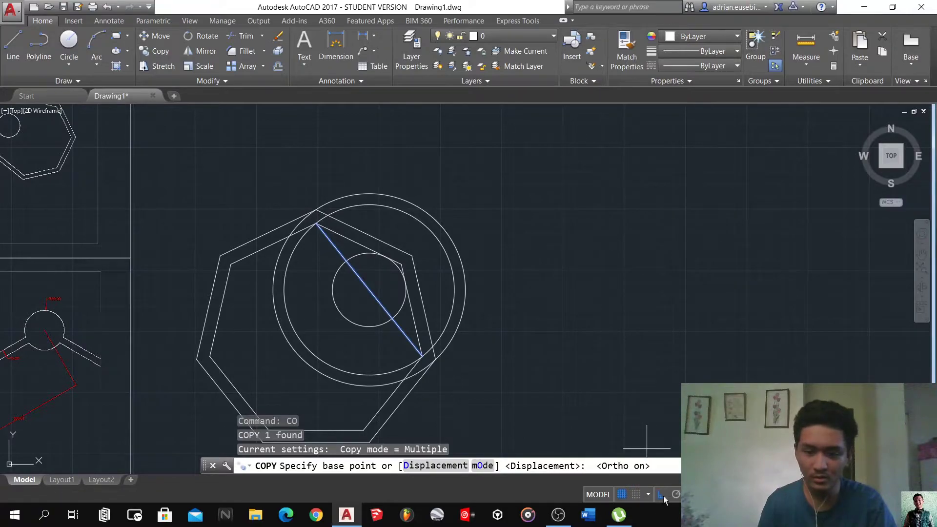
left_click(462, 366)
left_click(727, 364)
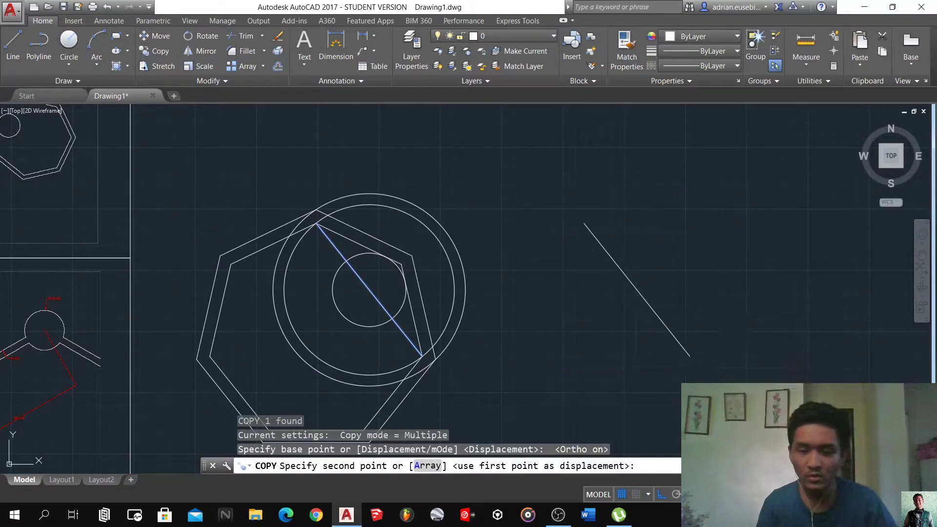
key("Escape")
- Rotate the copied line 90° about its midpoint so it slopes upward
scroll(492, 315, "down", 2)
scroll(539, 339, "down", 4)
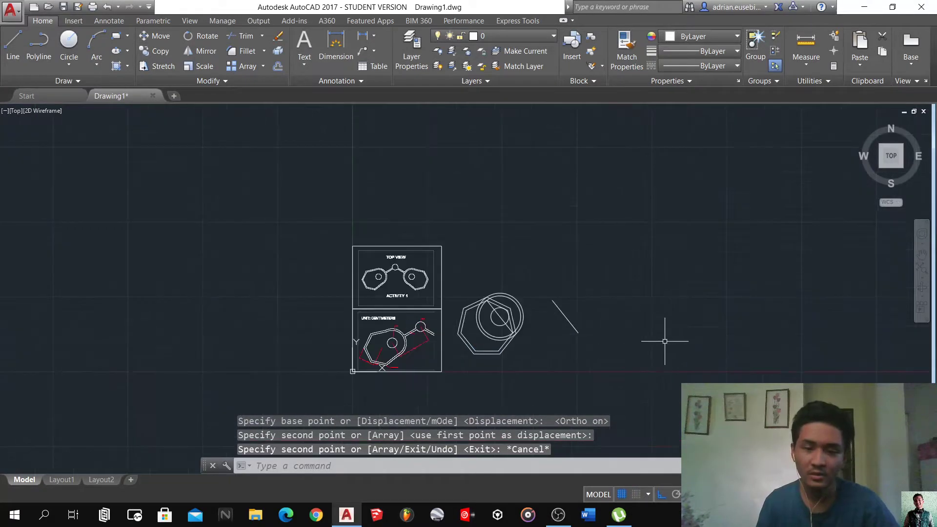
scroll(610, 346, "up", 5)
left_click(611, 346)
left_click(412, 277)
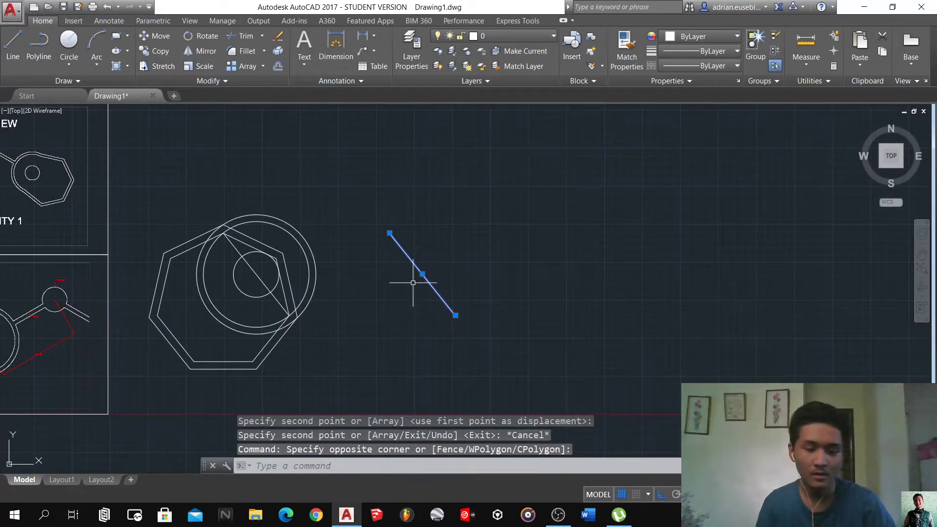
type("ro")
key("Return")
left_click(420, 274)
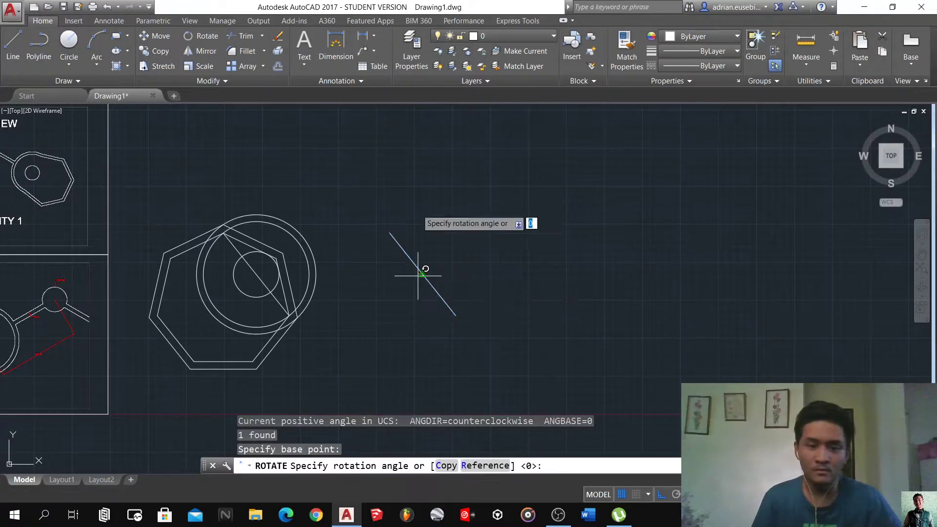
left_click(397, 161)
left_click(485, 334)
left_click(412, 205)
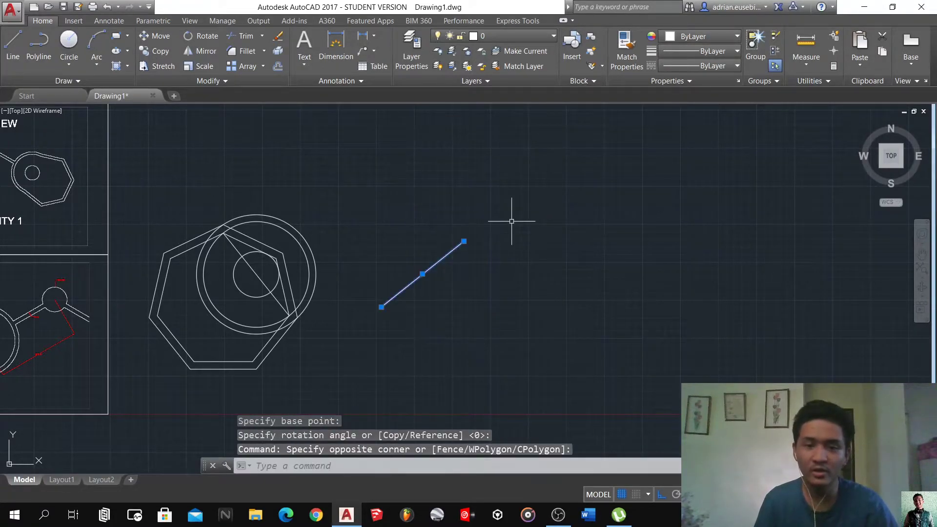
left_click(668, 38)
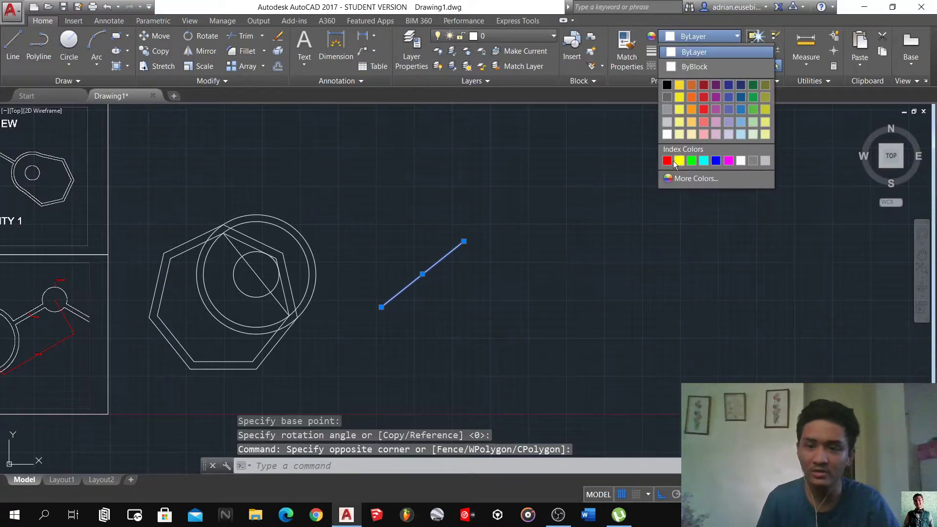
- Make the rotated line red and draw a 200-unit line from its lower-left end
left_click(671, 160)
key("Escape")
key("Escape")
key("Escape")
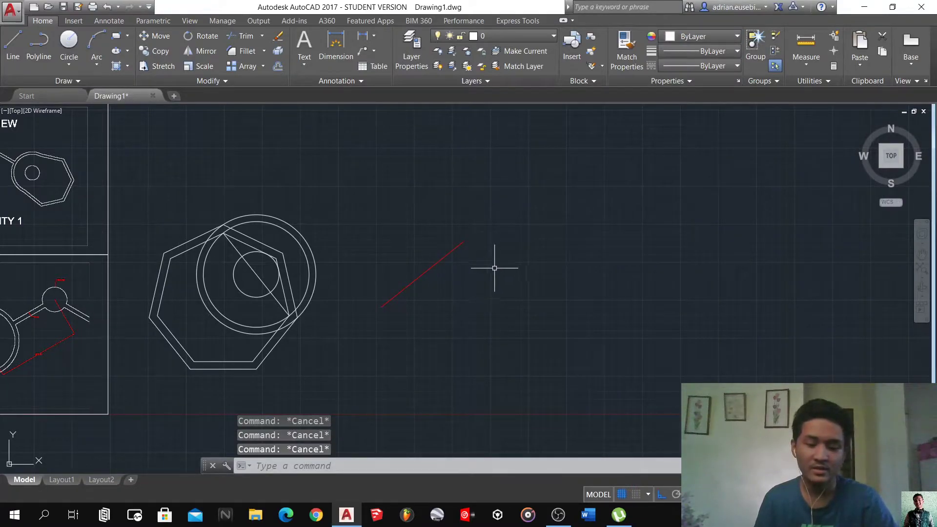
type("l")
key("Return")
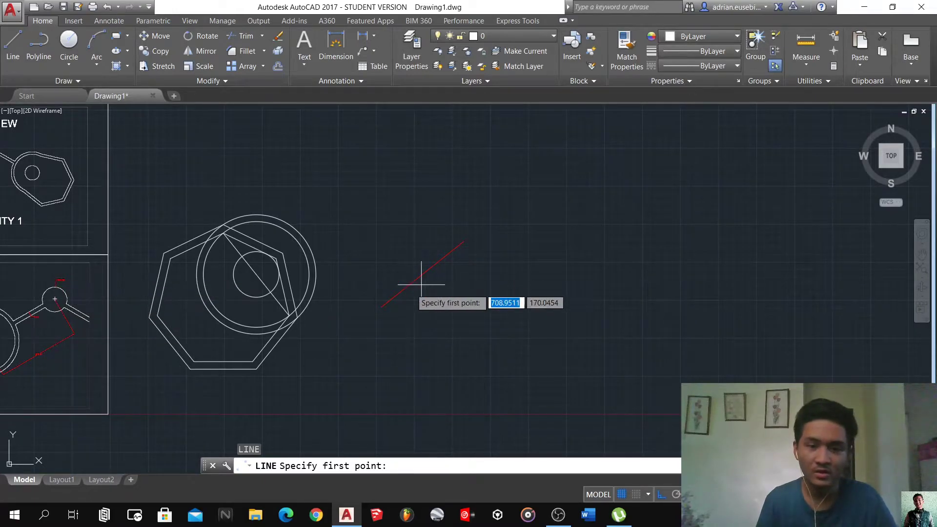
left_click(382, 306)
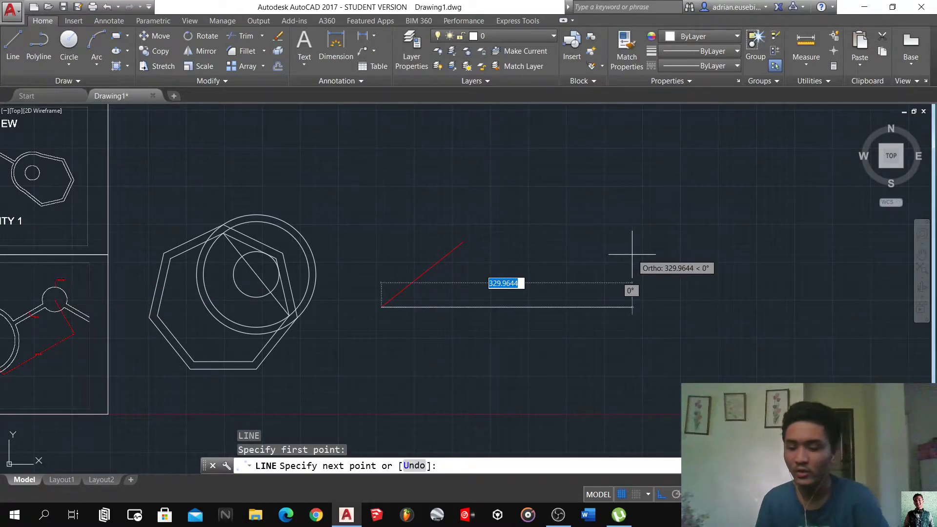
type("200")
key("Return")
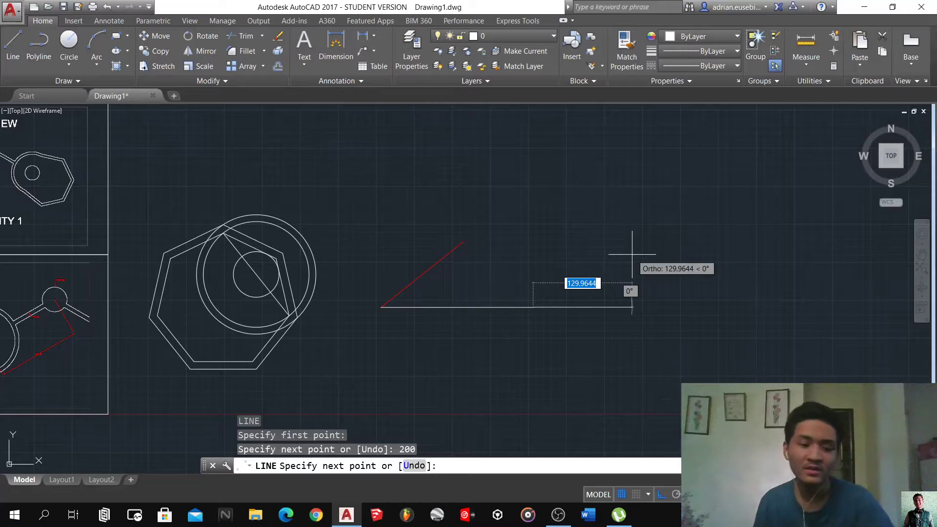
key("Escape")
- Align the 200-unit line onto the red line's two ends without scaling it
left_click(512, 344)
left_click(489, 252)
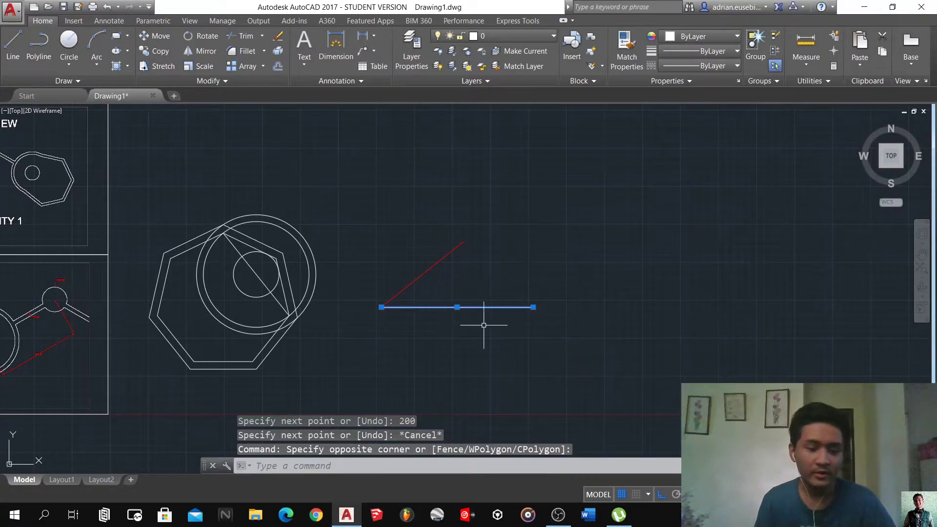
type("al")
key("Return")
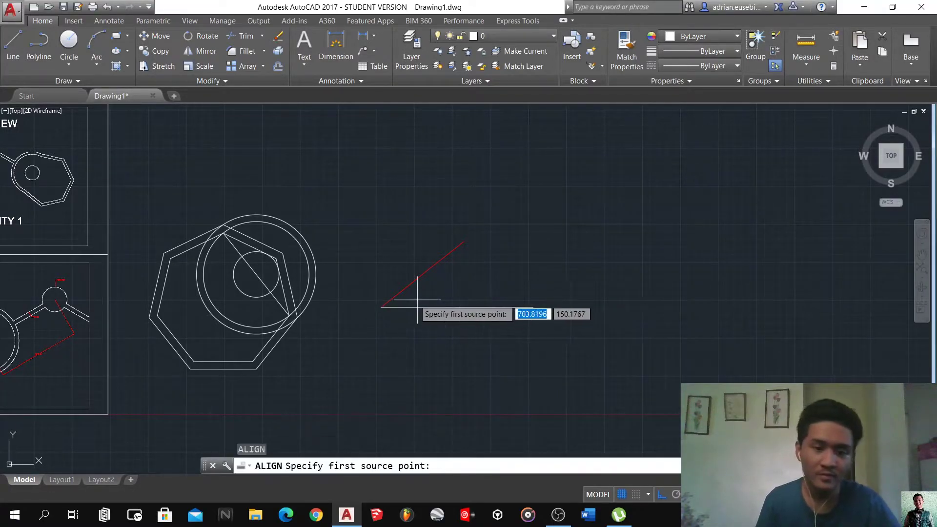
left_click(378, 307)
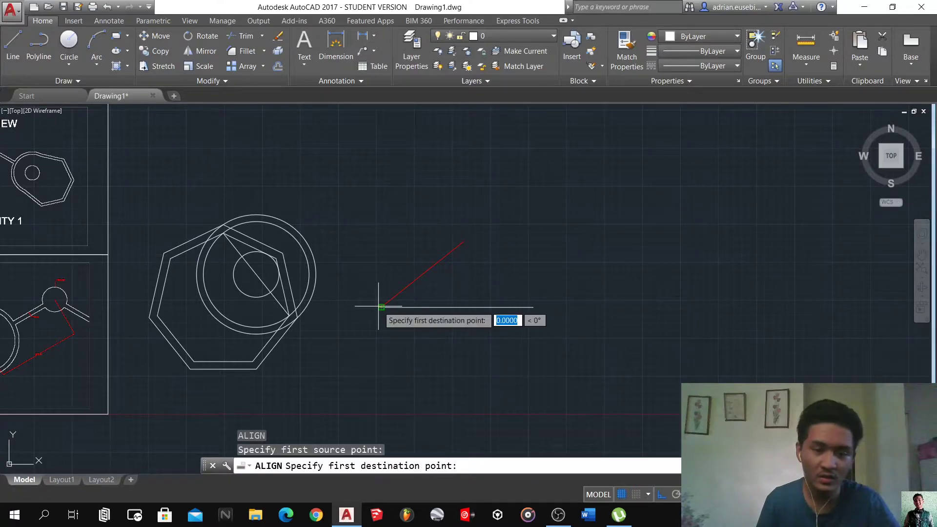
left_click(378, 307)
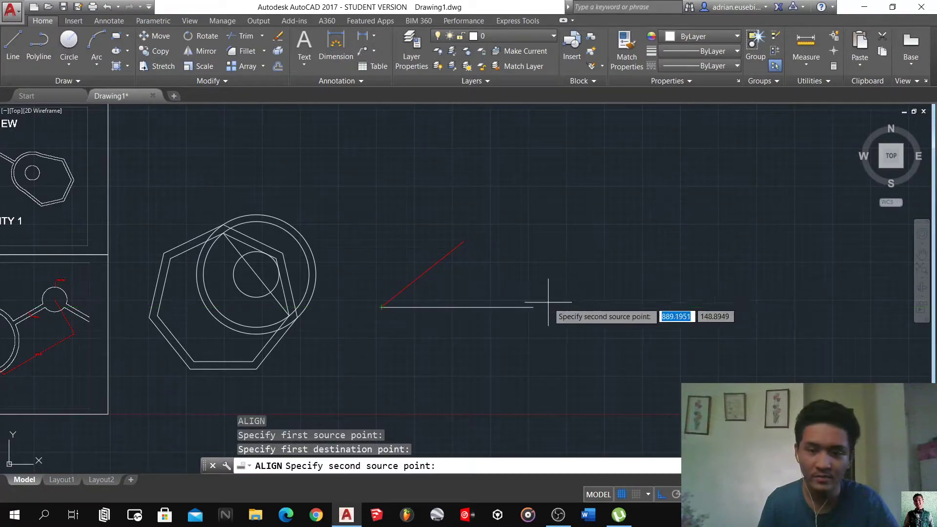
left_click(532, 307)
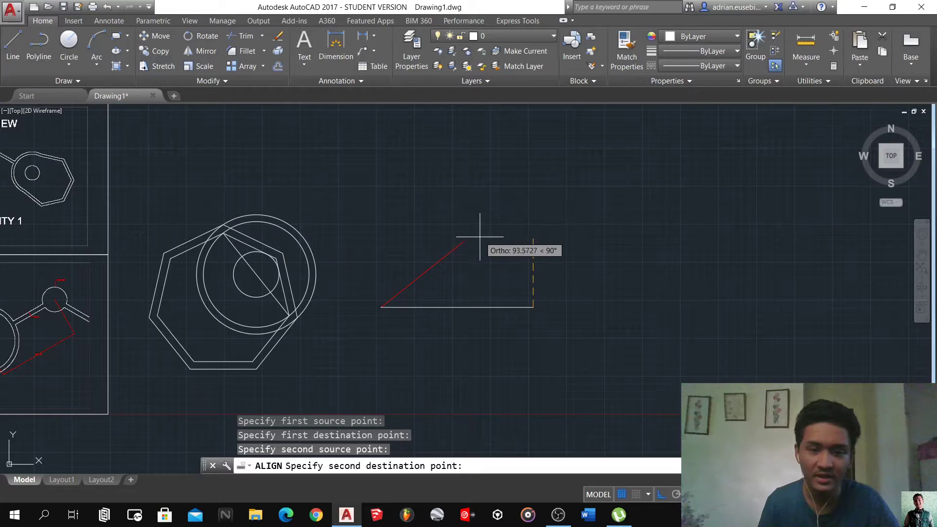
left_click(466, 245)
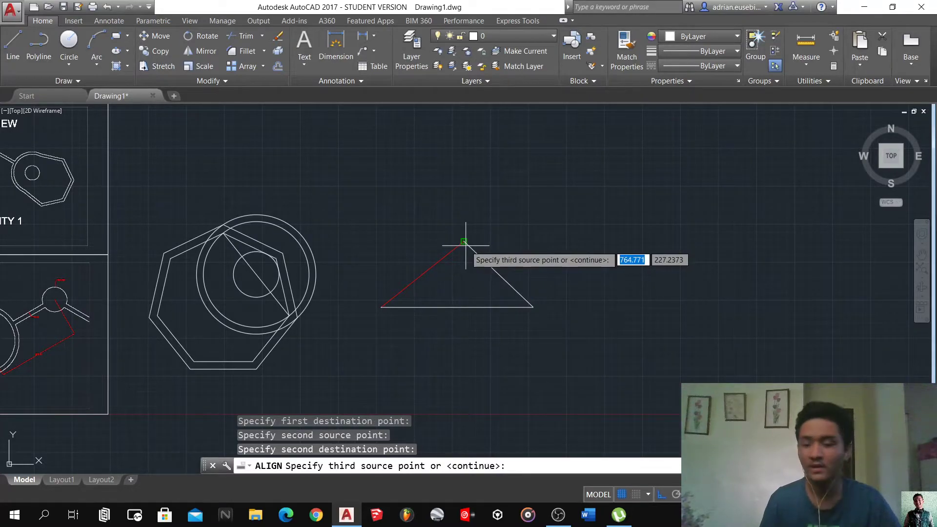
key("Return")
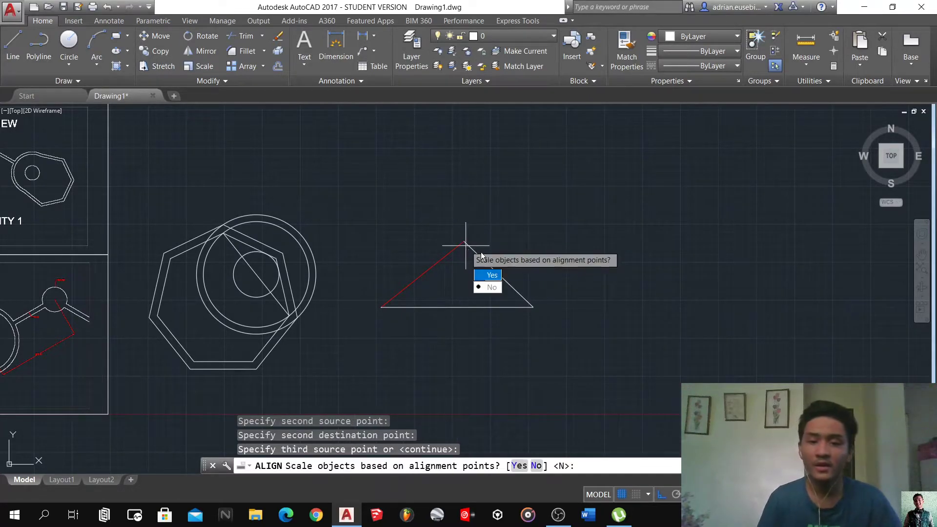
left_click(489, 287)
mouse_move(352, 215)
left_mouse_down()
mouse_move(430, 194)
mouse_move(474, 194)
mouse_move(496, 234)
mouse_move(482, 293)
mouse_move(398, 369)
mouse_move(352, 377)
left_mouse_up()
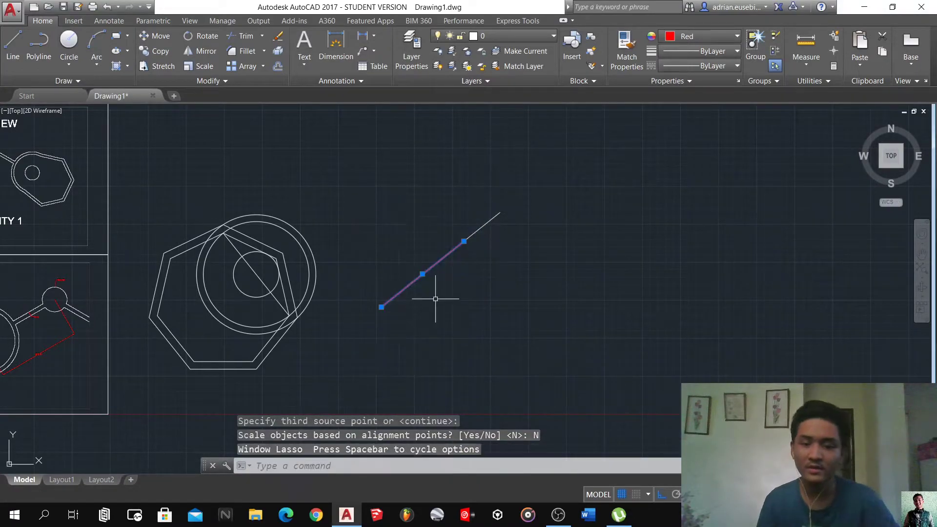
- Erase the red guide line and offset the 200-unit line by 5 on each side
key("Delete")
left_click(451, 313)
left_click(424, 237)
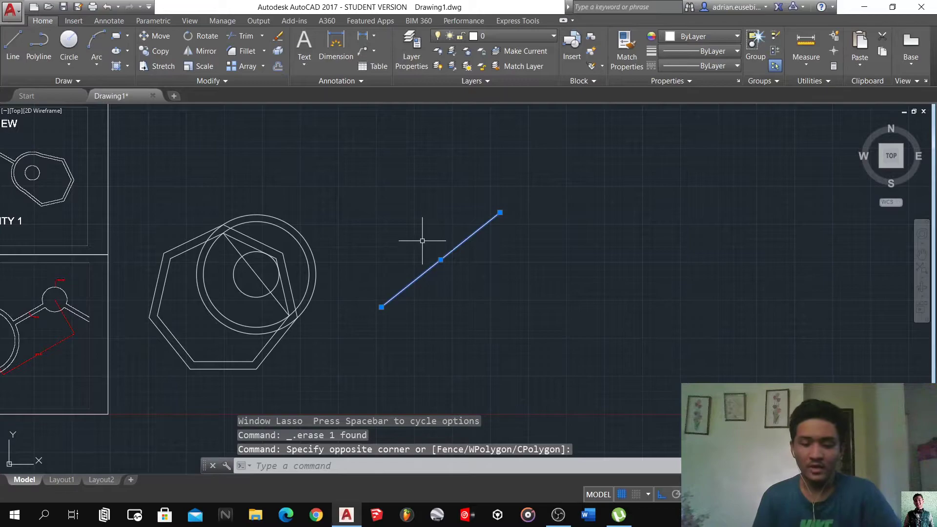
type("m")
key("BackSpace")
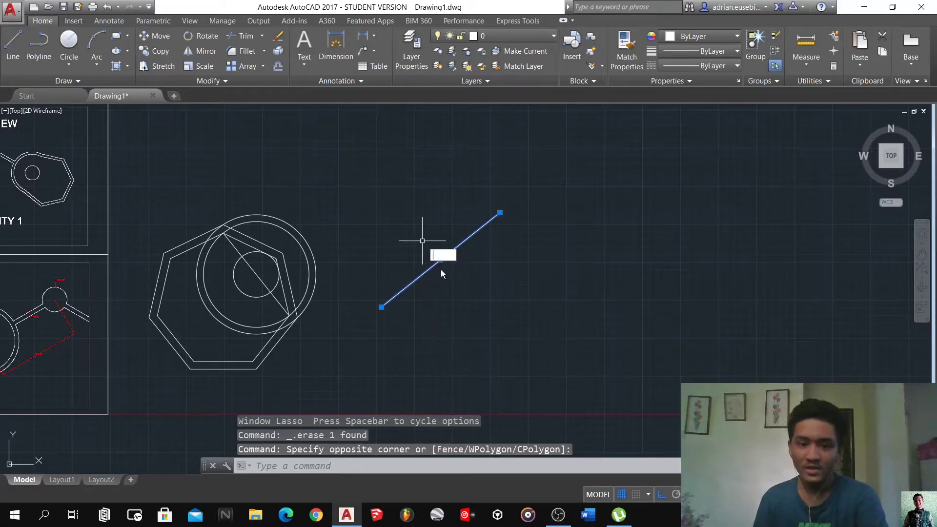
type("o")
key("Return")
key("Return")
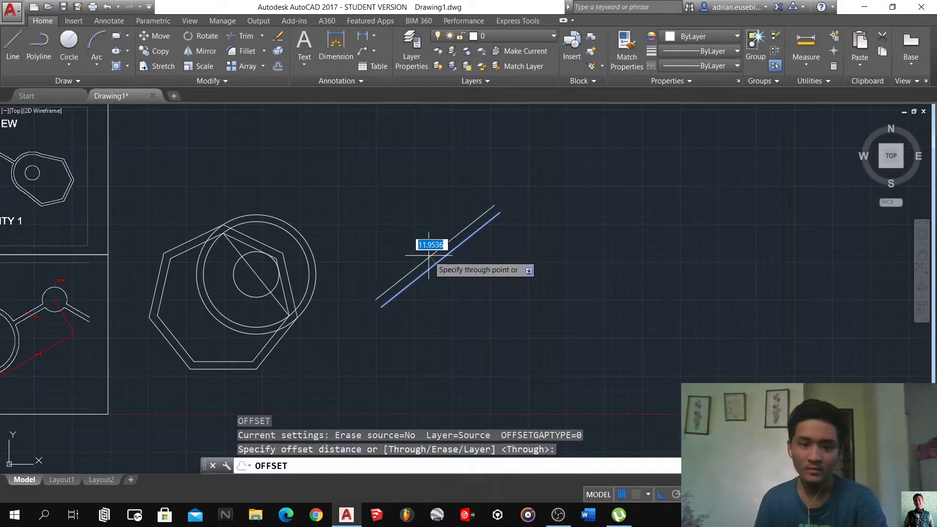
type("5")
key("Return")
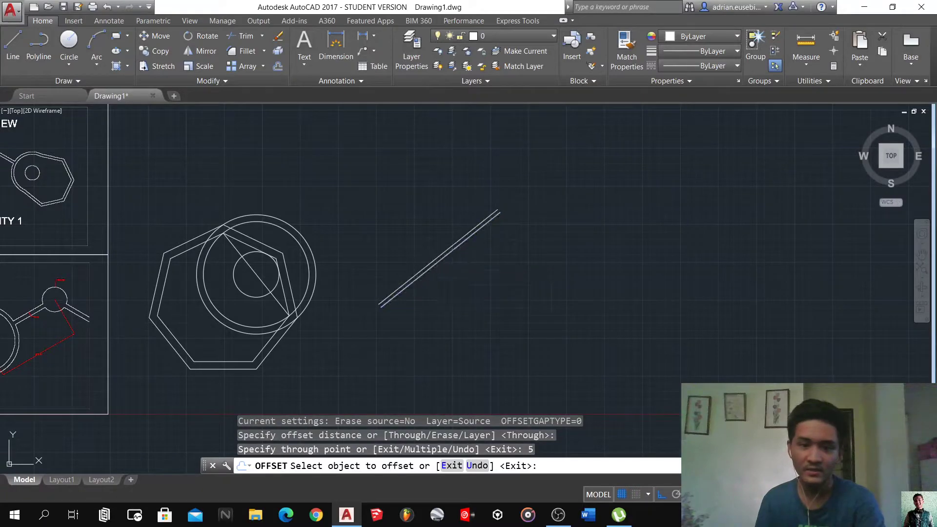
left_click(434, 265)
type("5")
key("Return")
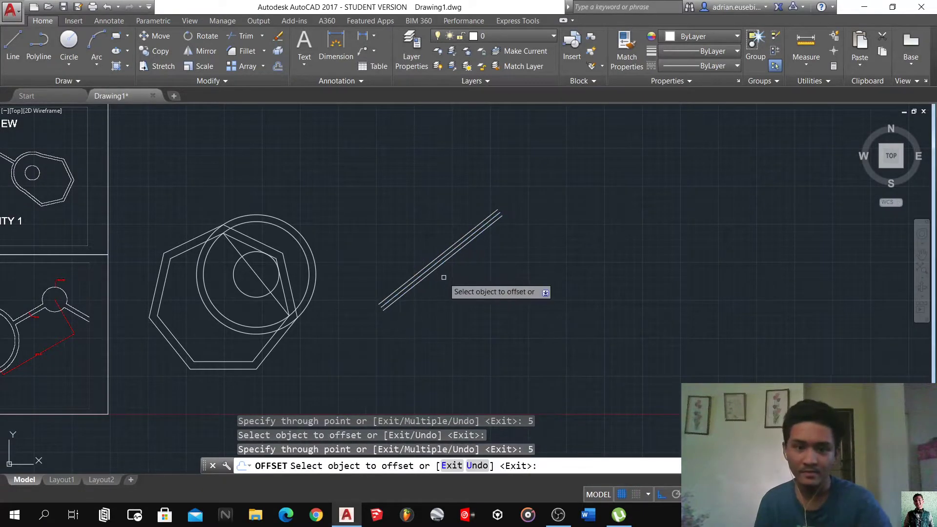
key("Escape")
- Select all three parallel arm lines for moving
left_click(442, 265)
left_click(466, 292)
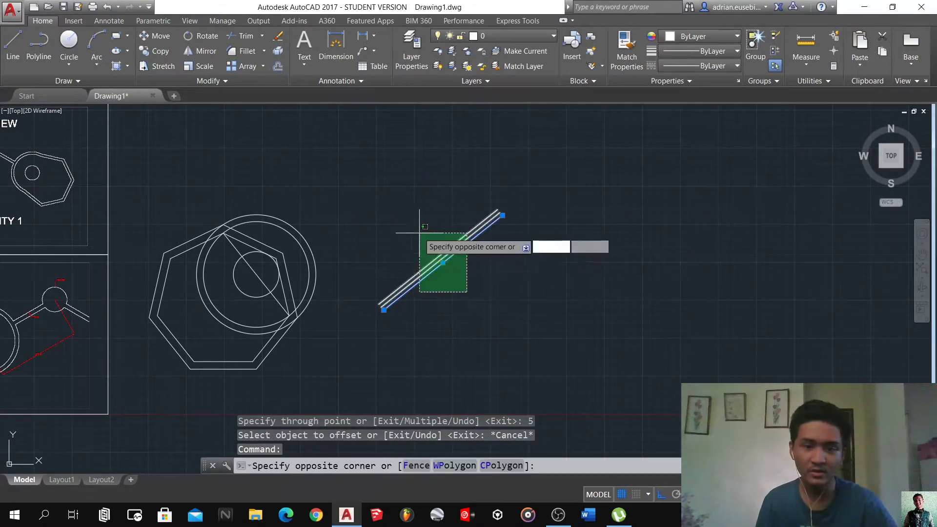
left_click(411, 227)
type("m")
key("Return")
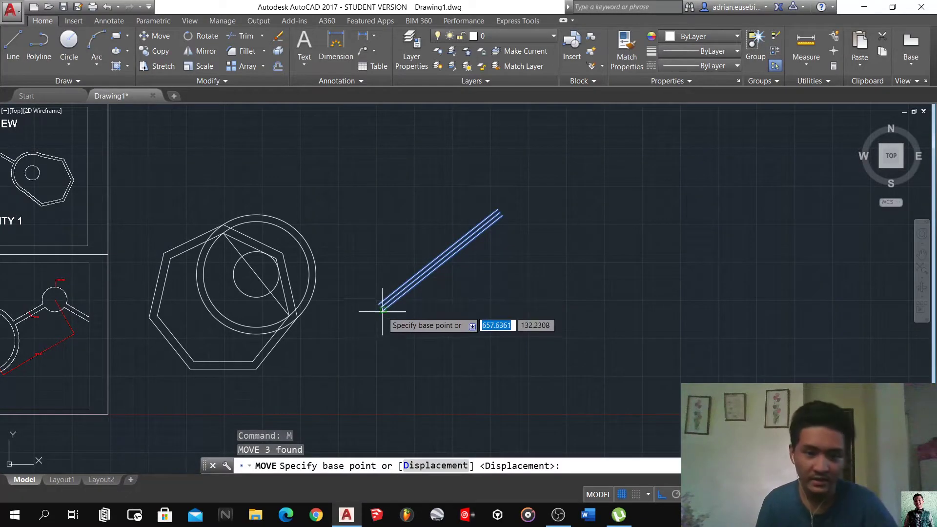
- Move the three arm lines so their lower-left end sits on the inner circle's centre
scroll(380, 295, "up", 3)
left_click(370, 304)
scroll(381, 293, "down", 5)
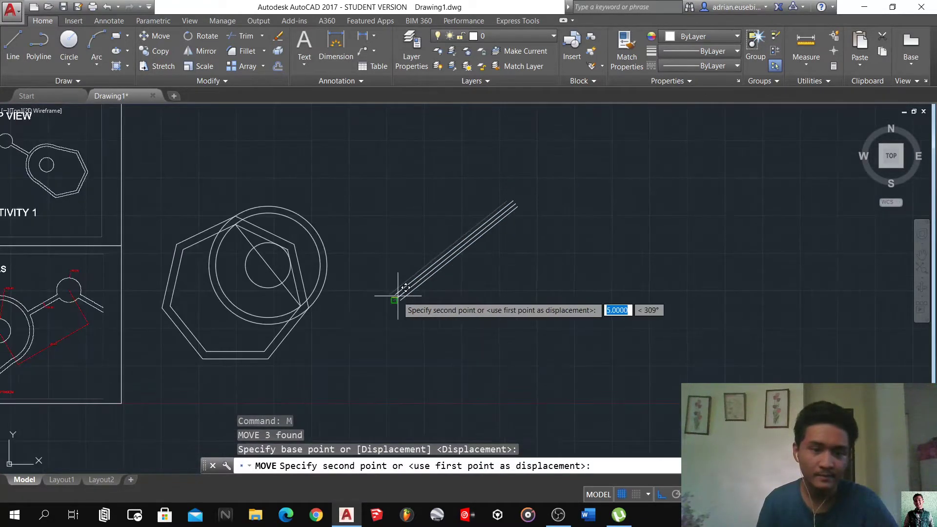
left_click(270, 264)
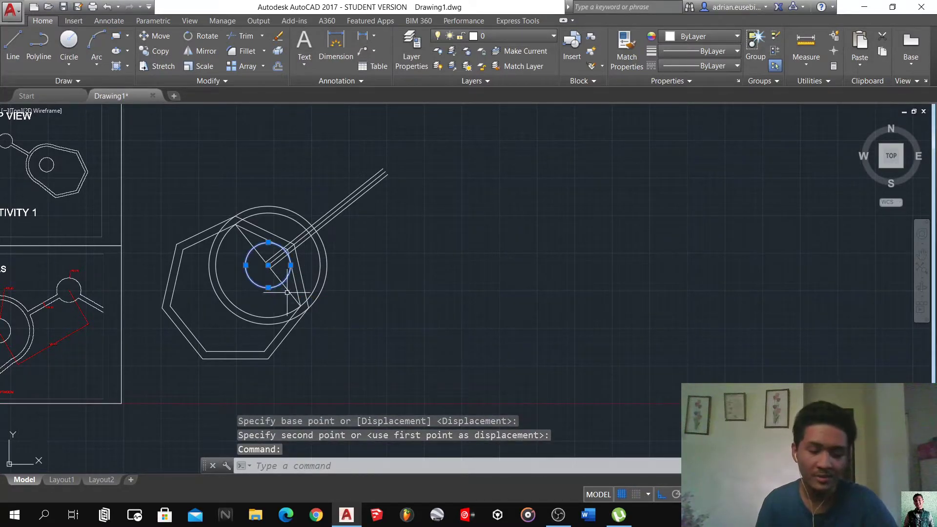
- Copy the radius-30 circle from its centre to the arm's outer end
type("o")
key("Return")
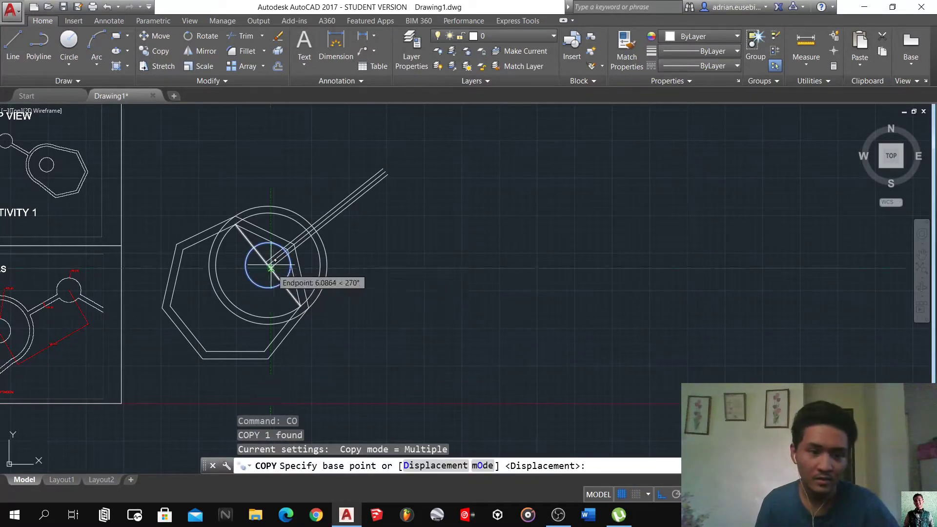
scroll(271, 264, "up", 5)
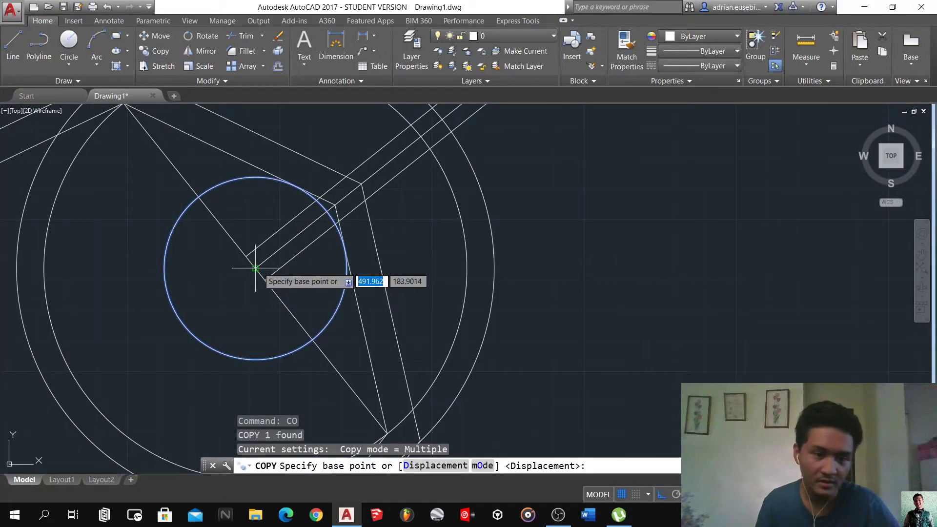
left_click(267, 266)
scroll(293, 322, "down", 5)
scroll(395, 244, "up", 6)
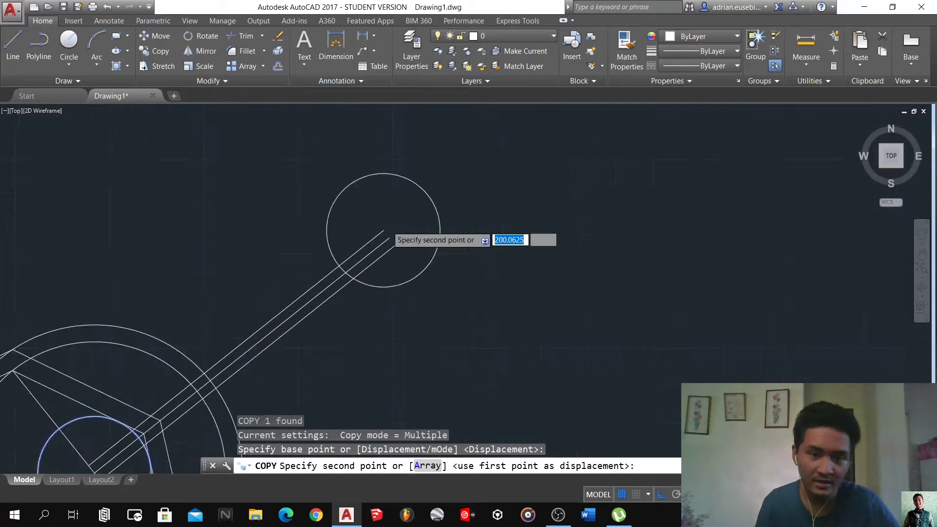
left_click(386, 297)
scroll(495, 236, "down", 4)
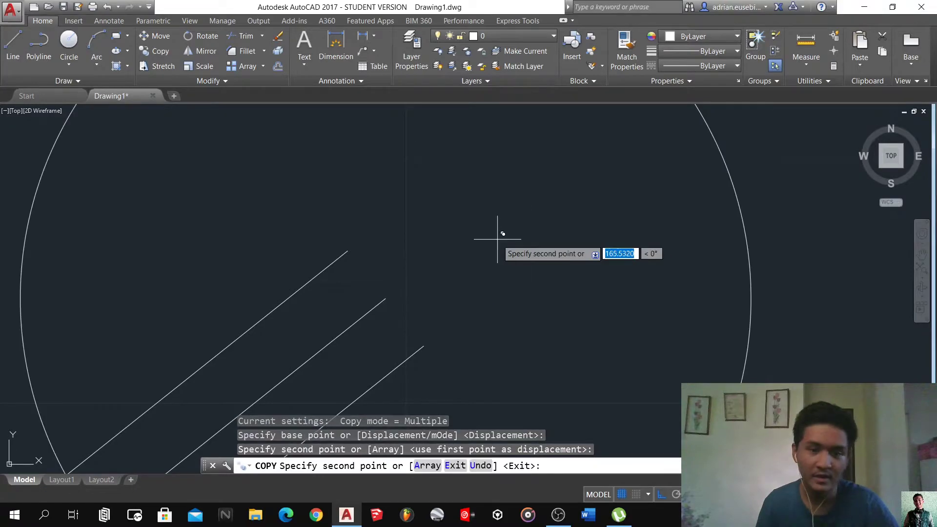
scroll(496, 245, "up", 5)
key("Escape")
- Delete the arm's extra middle line, leaving a double-line arm
left_click(462, 257)
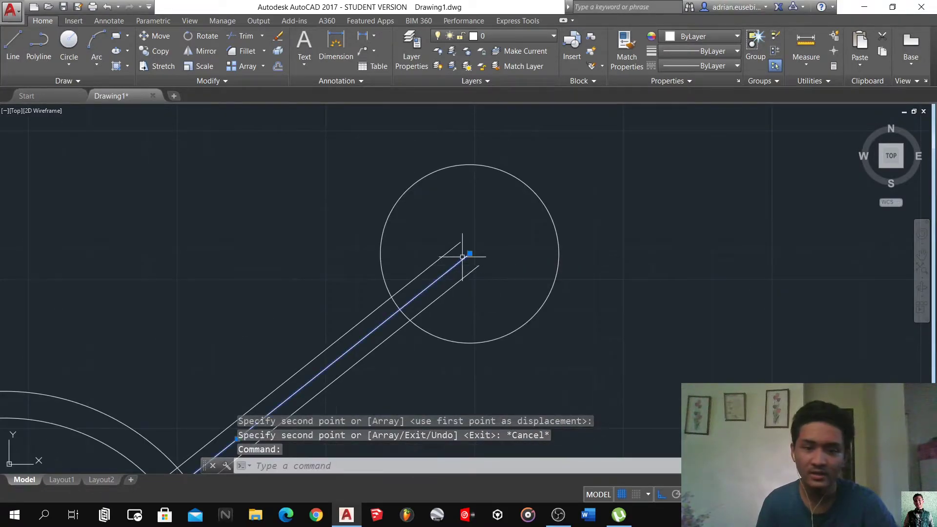
key("Delete")
scroll(484, 253, "down", 5)
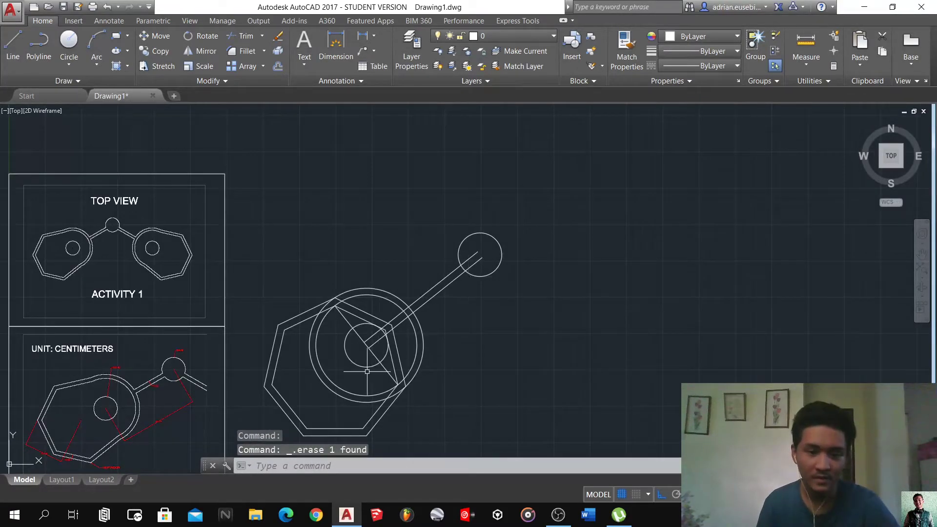
scroll(367, 372, "up", 2)
- Delete the leftover diagonal line, then TRIM the pieces caught in a crossing window
left_click(393, 361)
key("Delete")
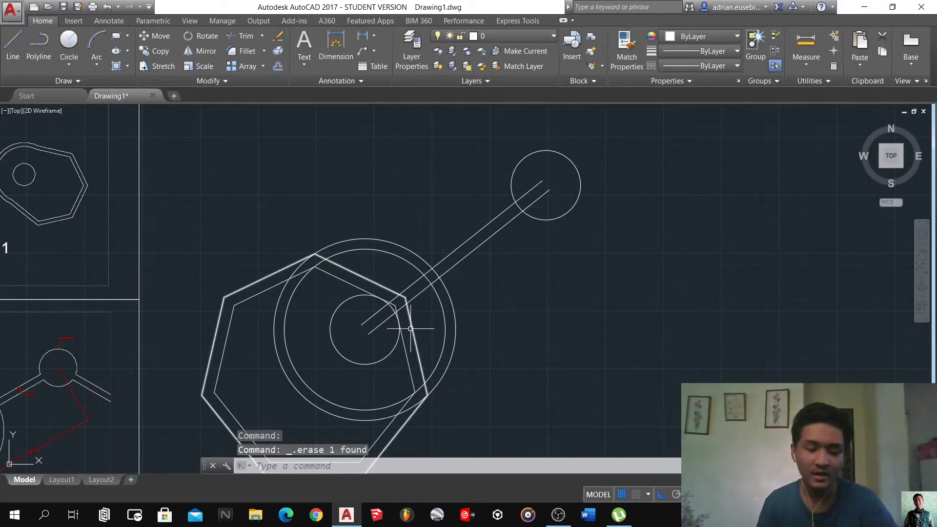
type("tr")
key("Return")
key("Return")
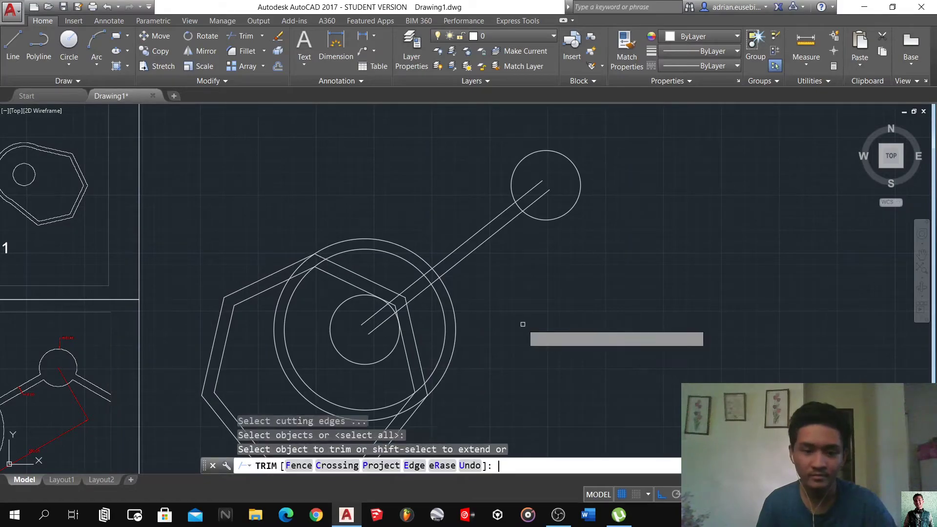
scroll(486, 312, "down", 3)
scroll(429, 370, "up", 3)
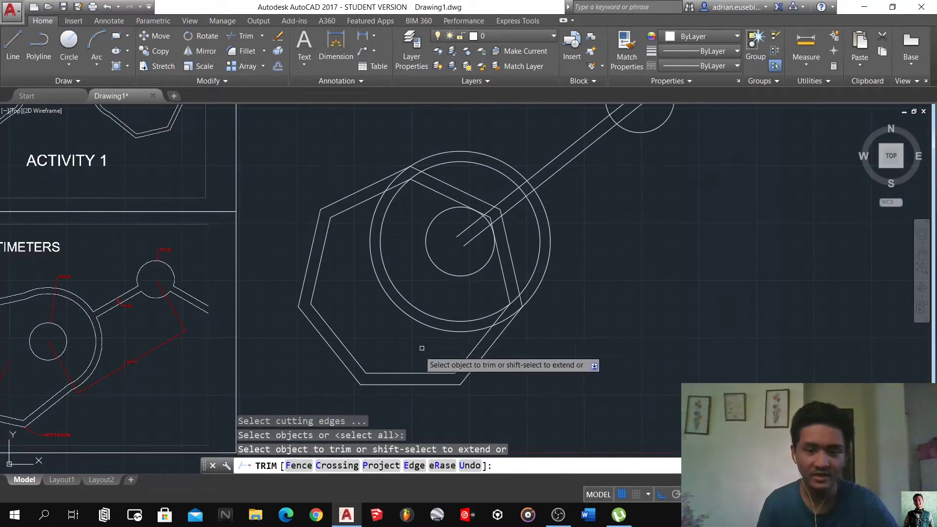
left_click(413, 353)
left_click(417, 285)
- Trim the arcs between the arm lines, the line between the arcs and the upper-junction stubs
scroll(500, 317, "up", 5)
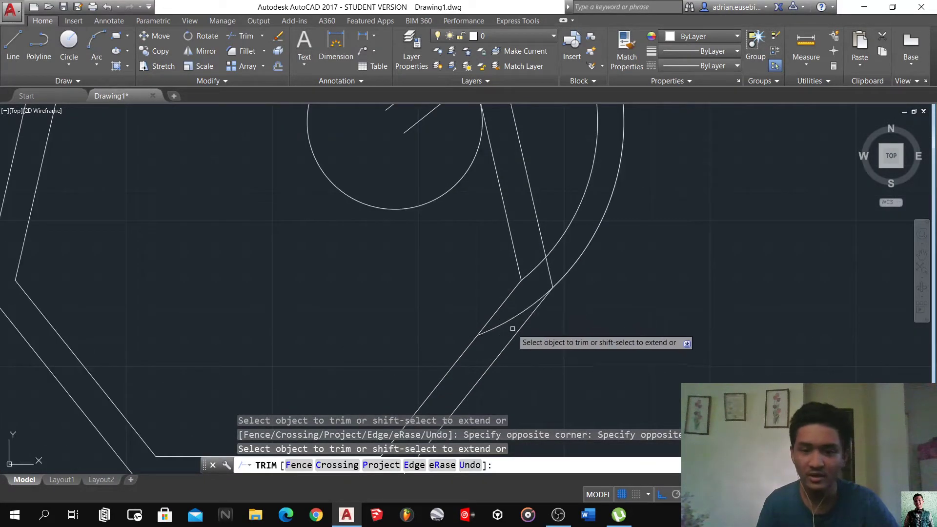
left_click(510, 322)
left_click(528, 272)
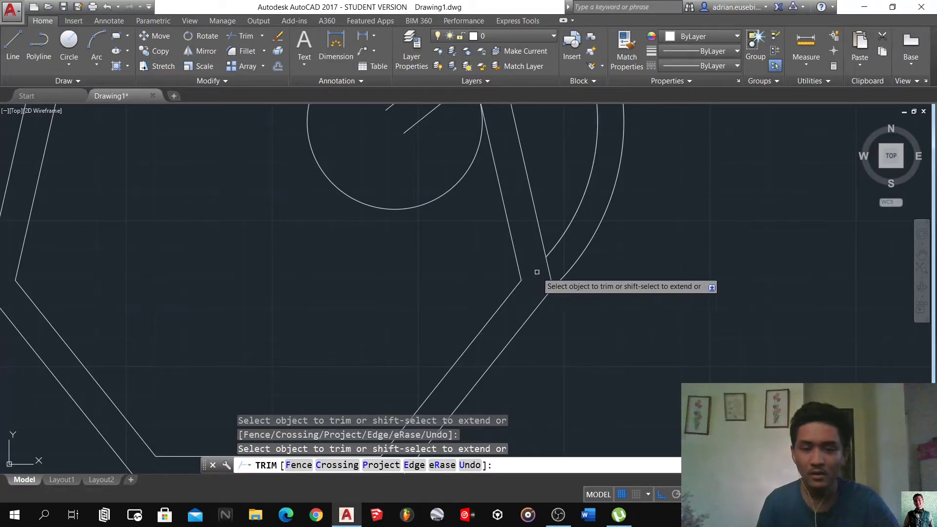
scroll(535, 317, "down", 3)
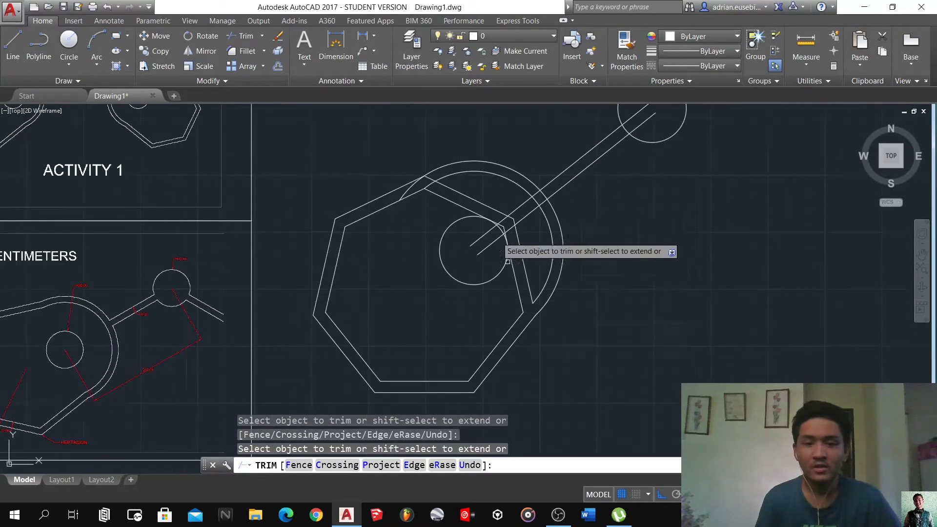
scroll(439, 205, "up", 5)
left_click(352, 244)
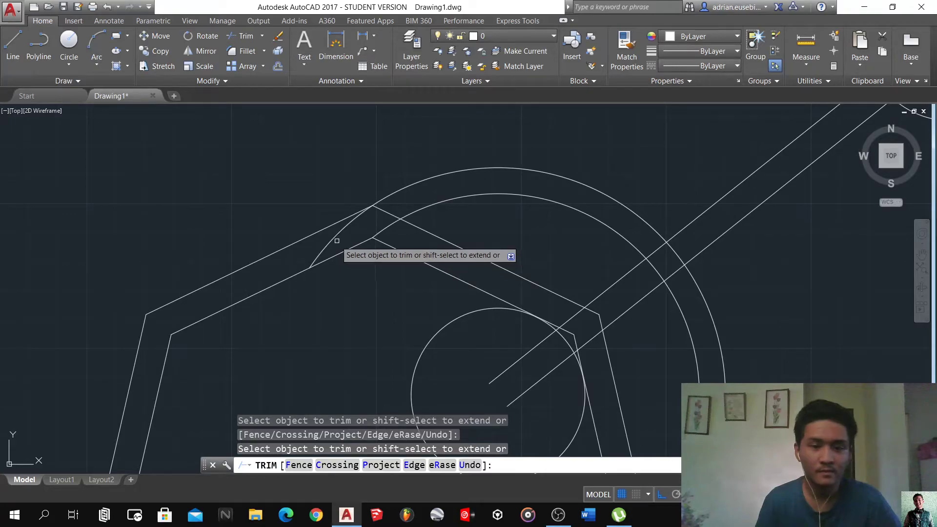
left_click(336, 241)
left_click(392, 217)
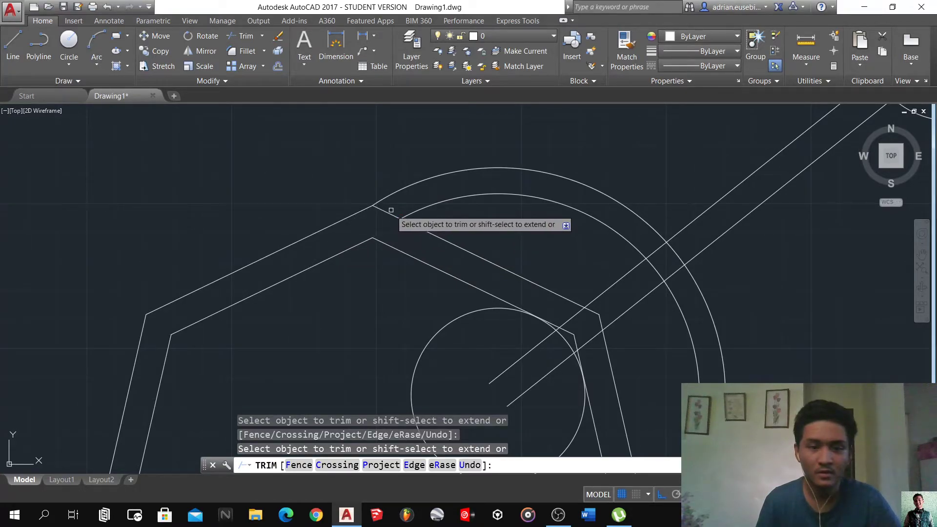
left_click(410, 255)
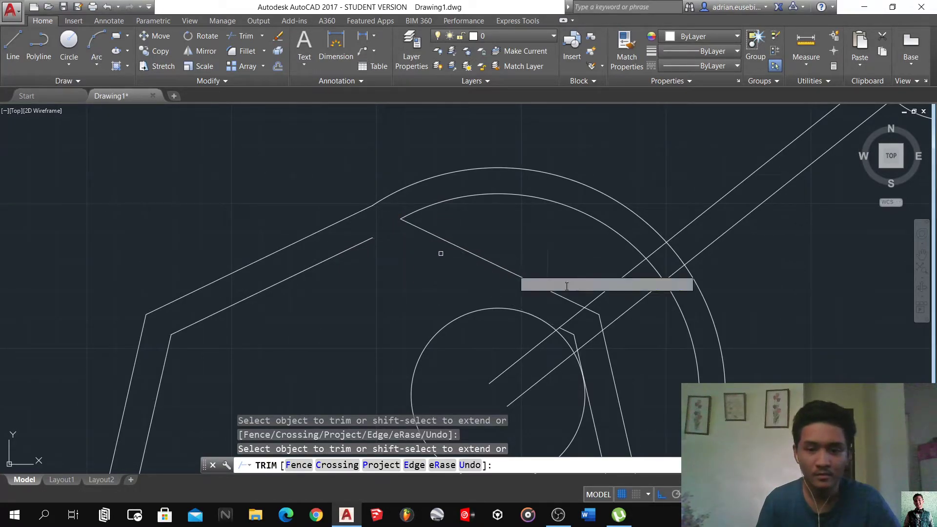
- Undo the wrong trims and remove the short line segment near the lower junction
scroll(547, 238, "down", 4)
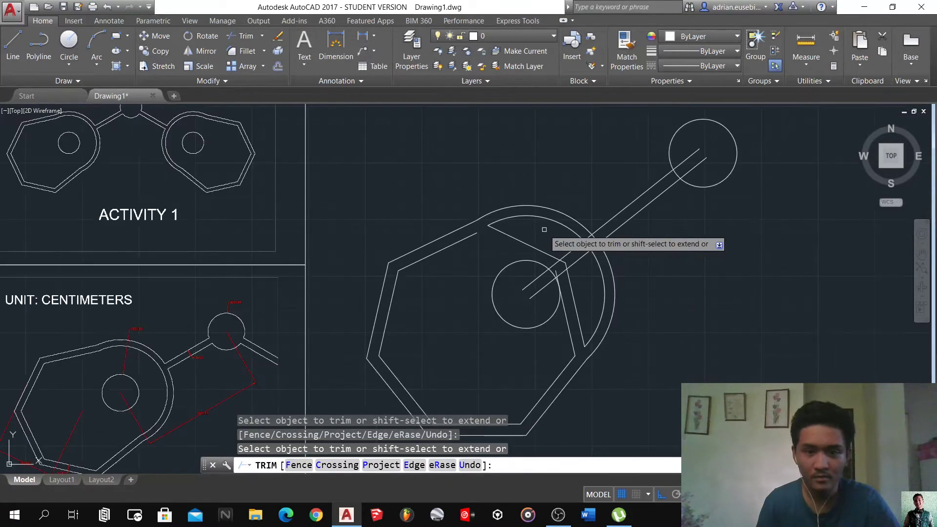
key("ctrl+z")
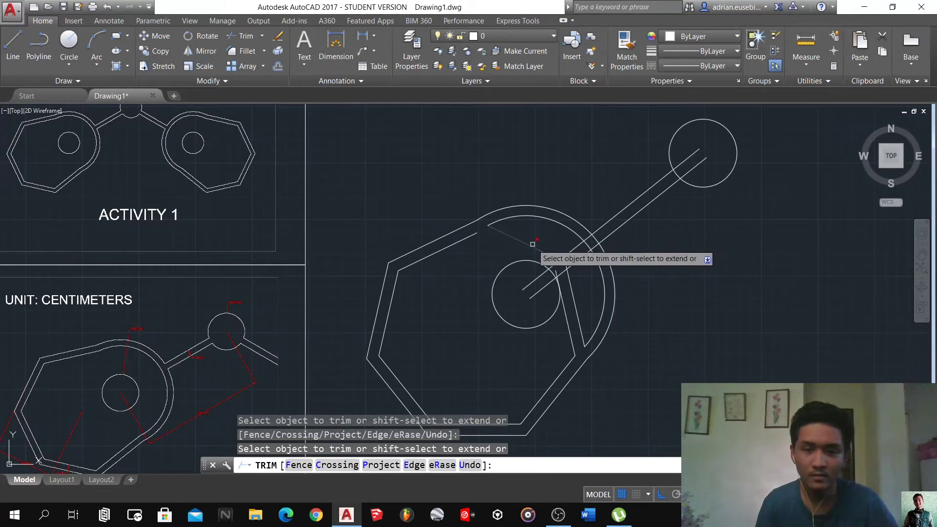
scroll(517, 228, "up", 4)
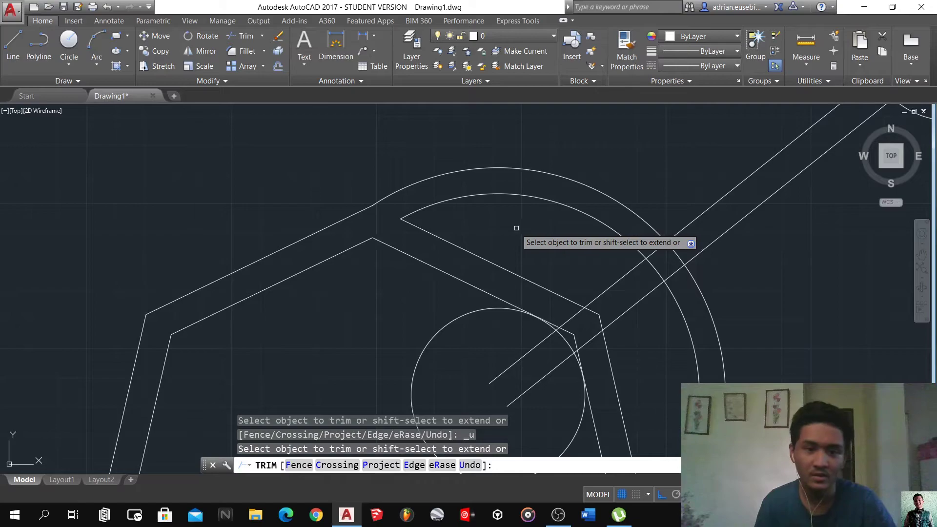
left_click(414, 253)
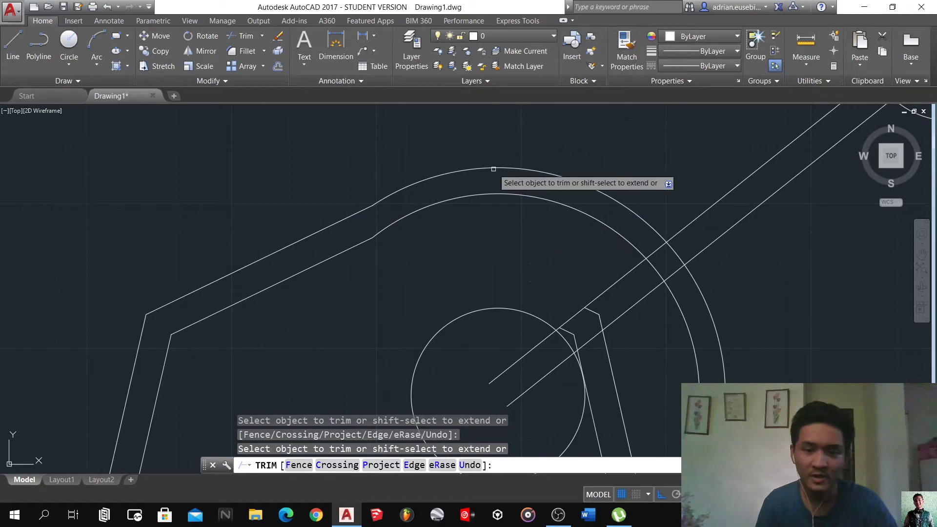
scroll(495, 171, "down", 4)
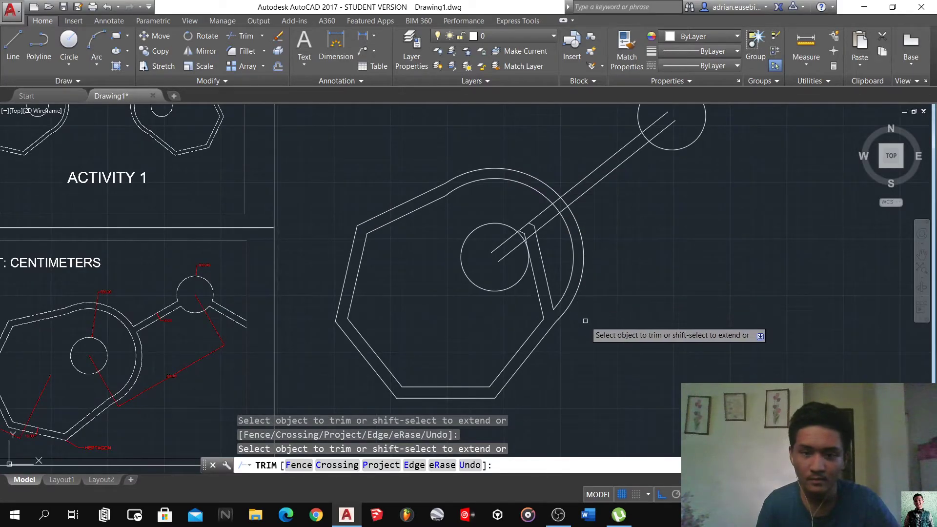
scroll(579, 321, "up", 2)
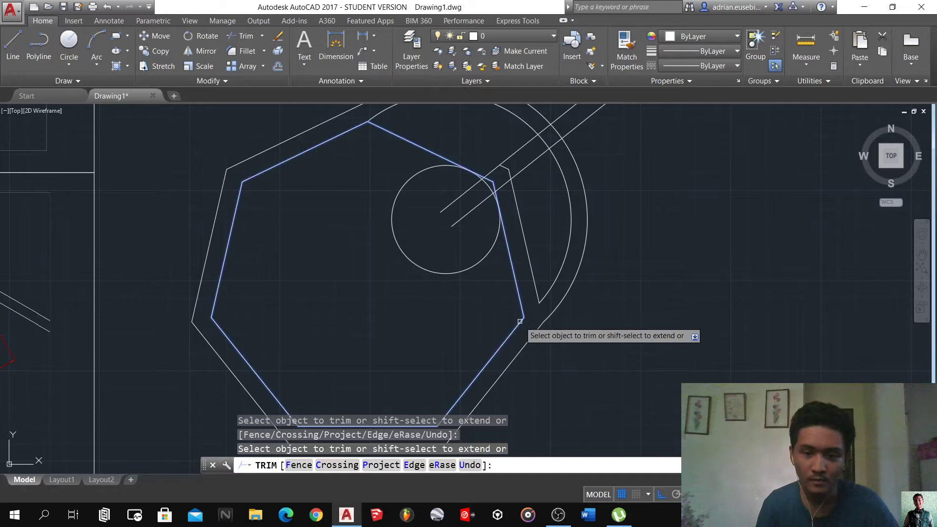
scroll(605, 300, "up", 2)
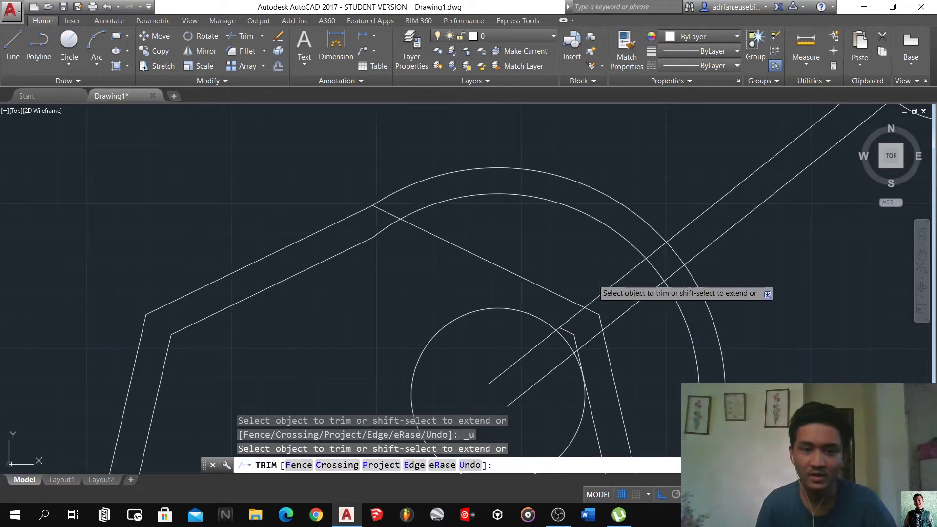
key("ctrl+z")
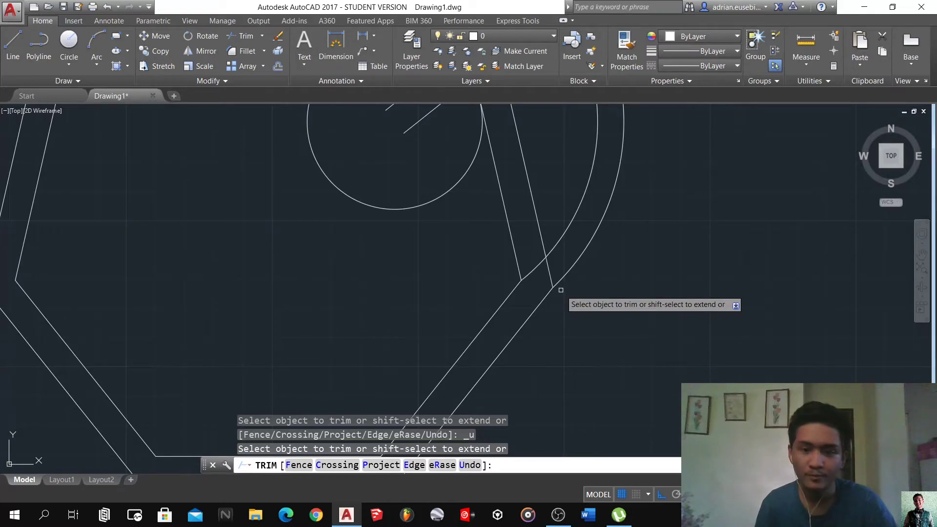
left_click(548, 275)
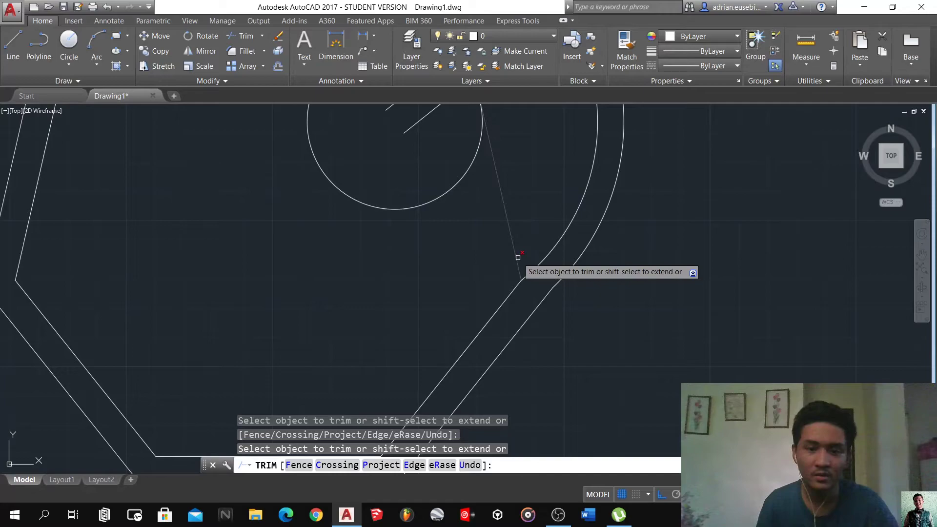
- Trim the overhanging, vertical and joining stubs, the line tail and the long diagonal inside the ring
scroll(529, 244, "down", 3)
scroll(531, 176, "up", 4)
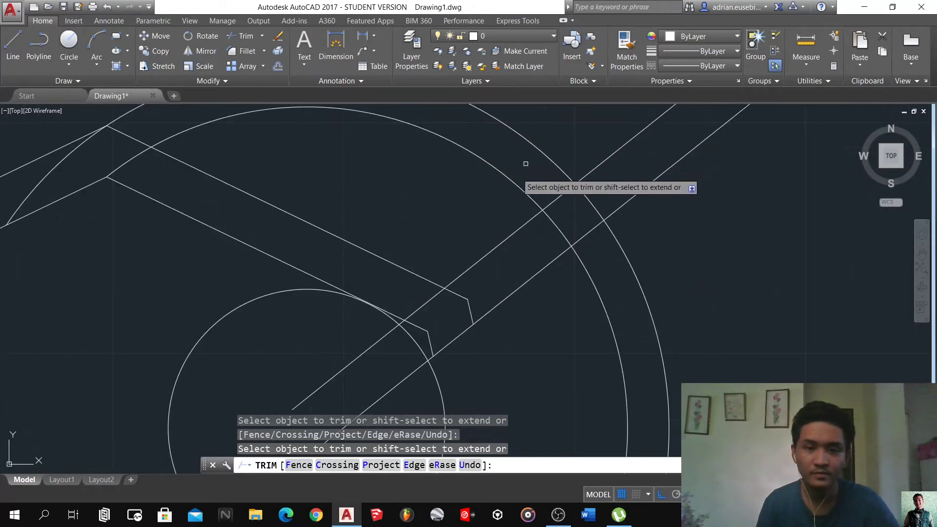
left_click(501, 300)
left_click(470, 314)
left_click(464, 297)
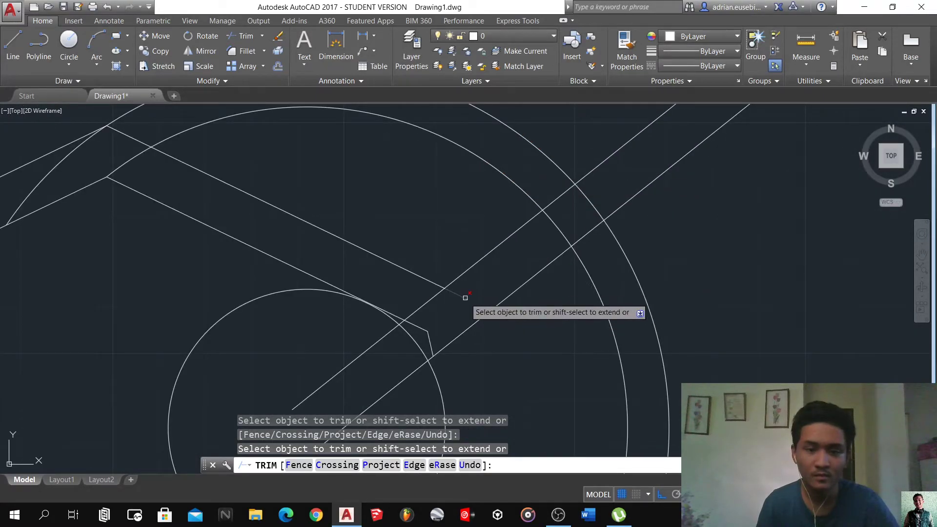
left_click(429, 336)
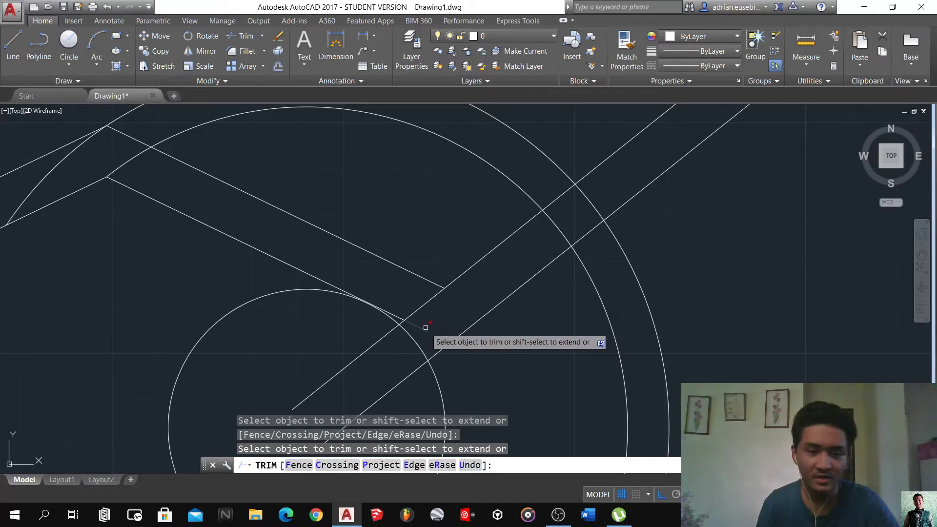
left_click(425, 327)
left_click(422, 277)
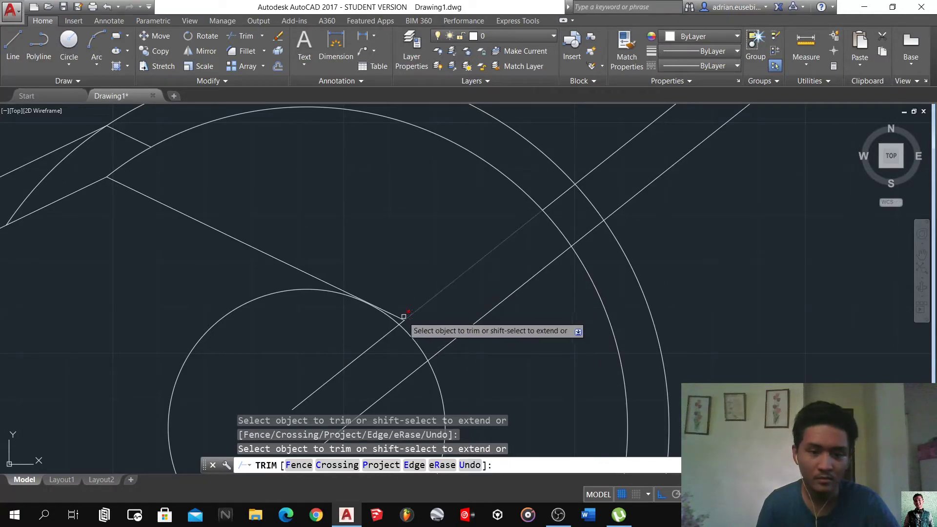
- Trim the stray line piece near the outer arc and the pieces in a small crossing window
scroll(345, 203, "down", 4)
scroll(299, 195, "up", 4)
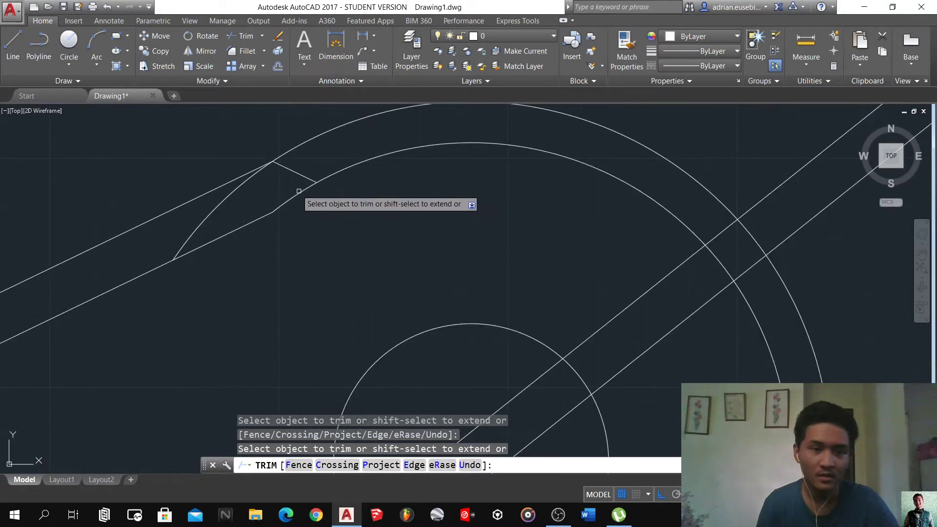
left_click(295, 170)
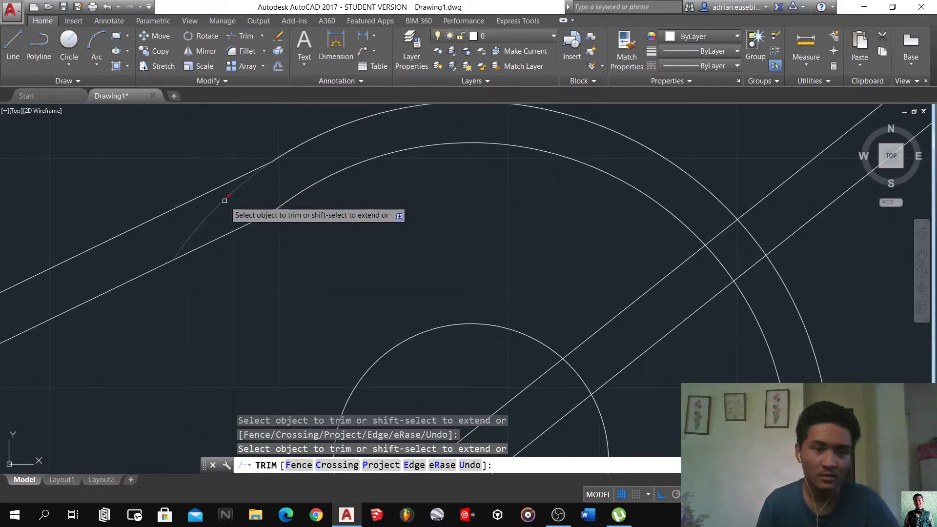
scroll(224, 201, "down", 5)
left_click(452, 247)
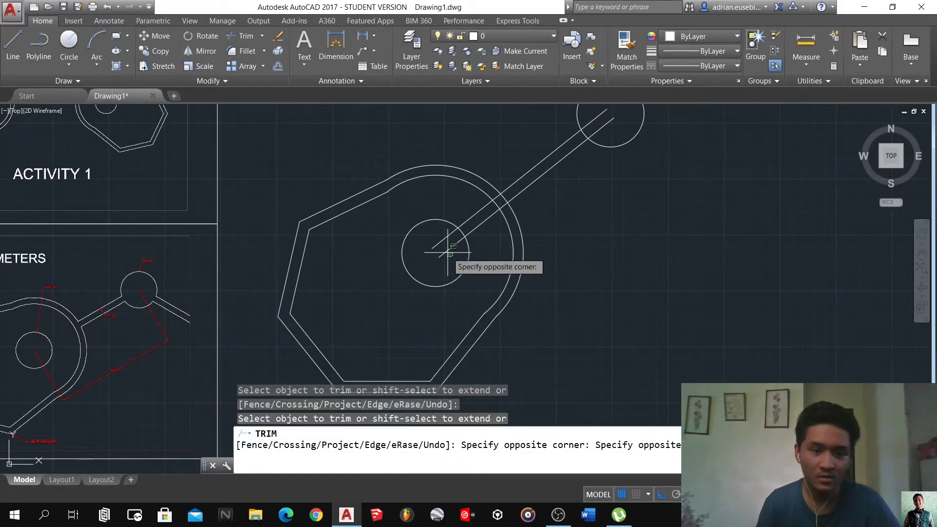
left_click(442, 243)
- Trim the arm line piece between the two arcs at the arm junction and end TRIM
scroll(336, 306, "down", 3)
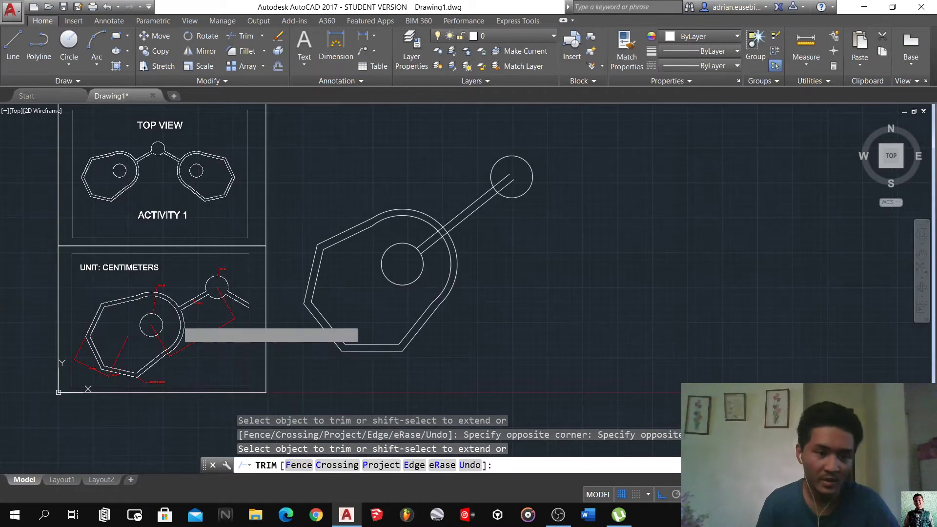
scroll(194, 298, "up", 4)
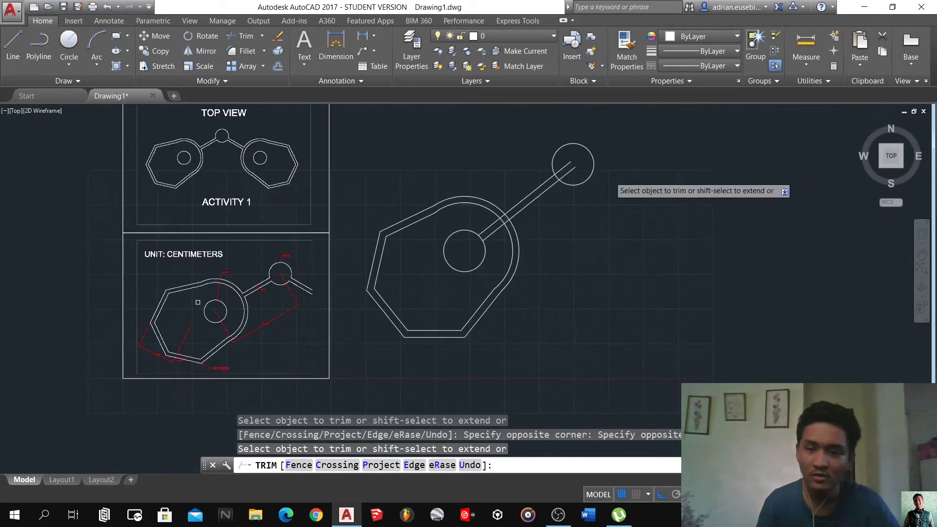
scroll(194, 298, "down", 4)
scroll(488, 233, "up", 3)
left_click(512, 250)
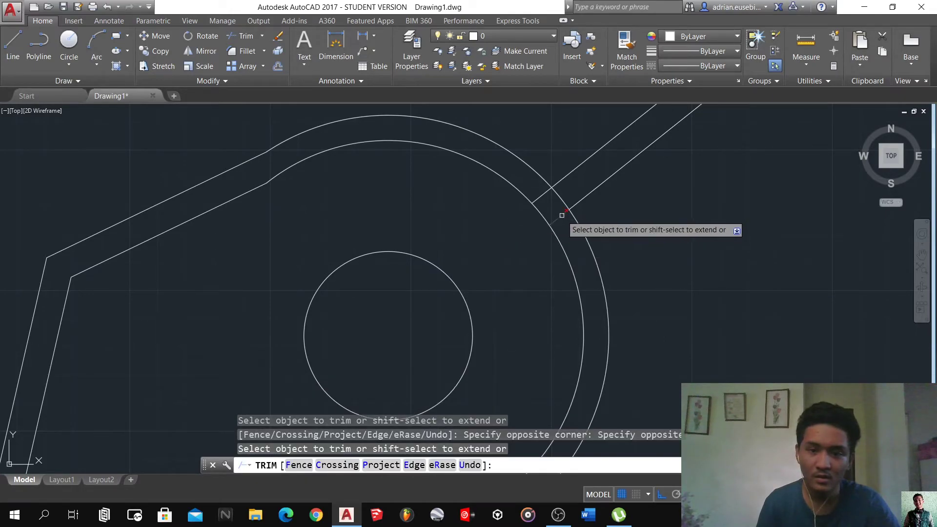
left_click(539, 194)
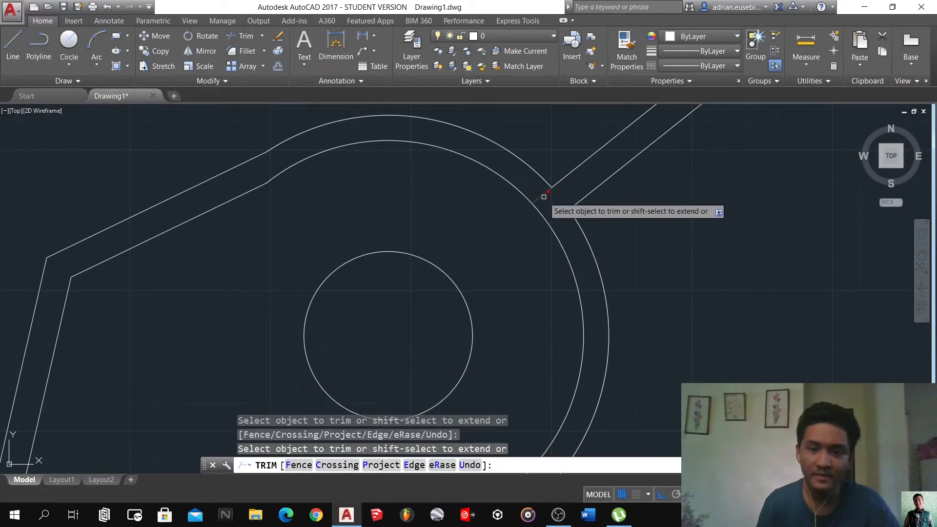
scroll(544, 196, "down", 4)
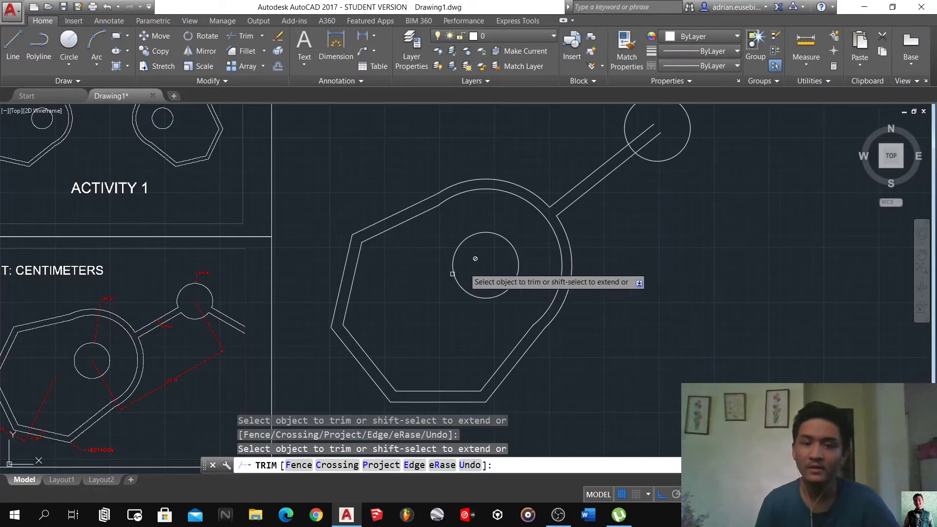
key("Return")
- Trim the arm line ends out of the small end circle, using all objects as edges
key("Return")
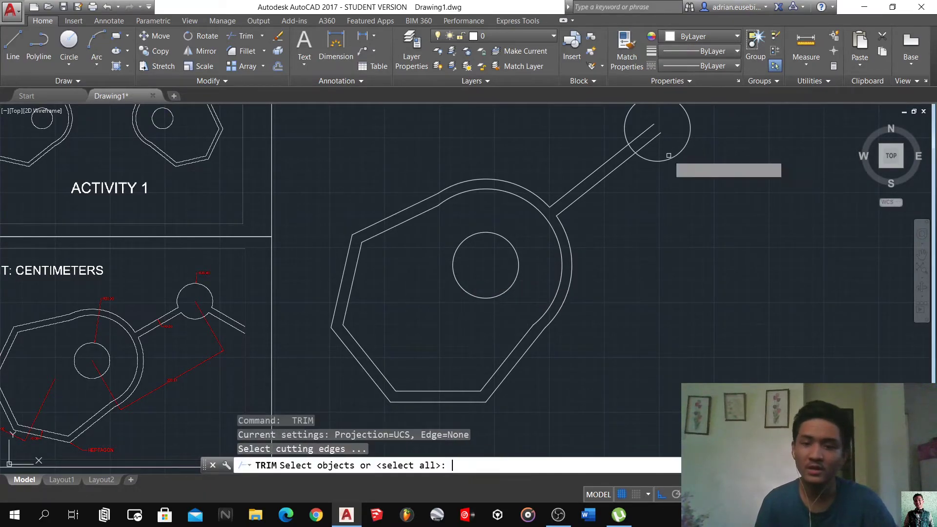
key("Return")
left_click(662, 135)
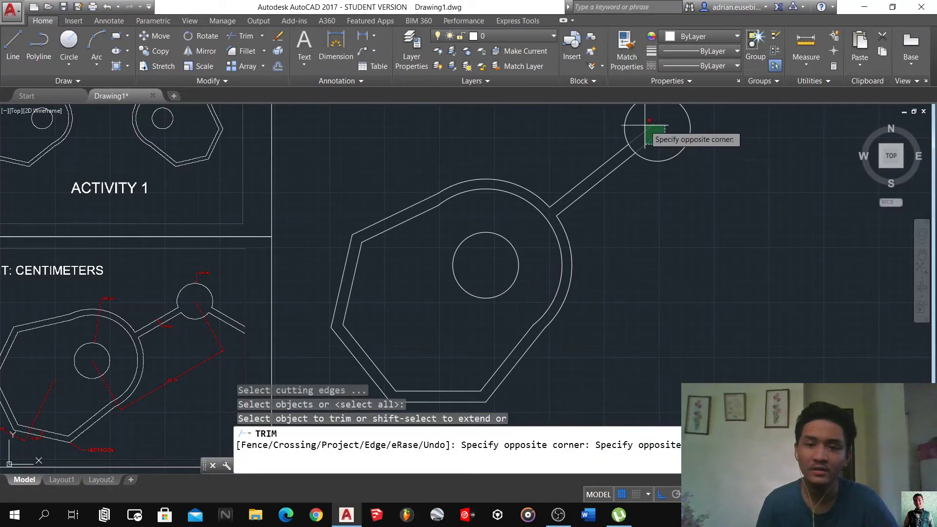
left_click(645, 126)
key("Return")
- Select the arcs, arm lines, circle and heptagon outlines and JOIN them into polylines
left_click(613, 298)
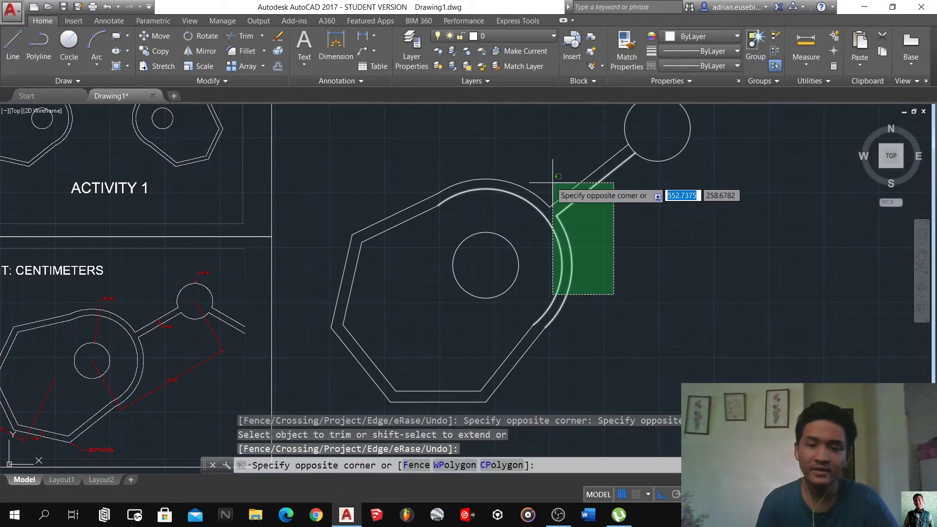
left_click(450, 157)
left_click(570, 385)
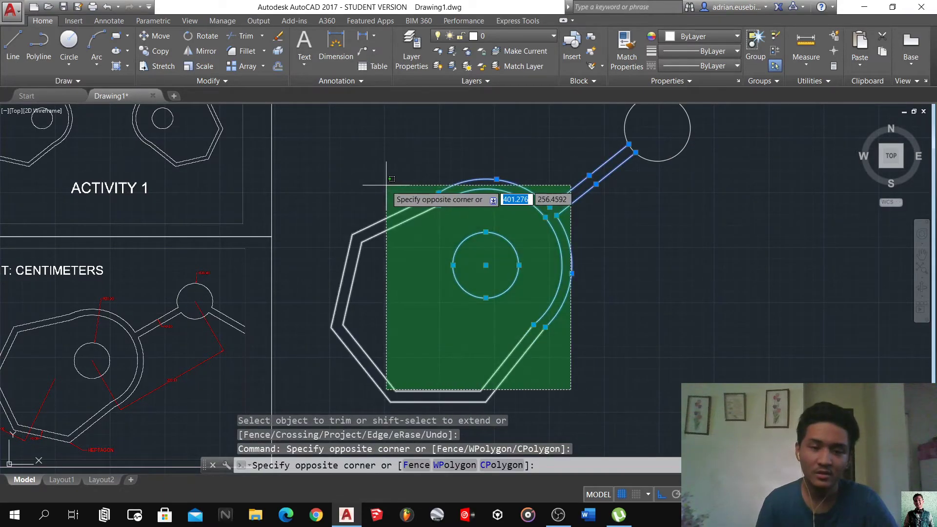
left_click(438, 199)
type("j")
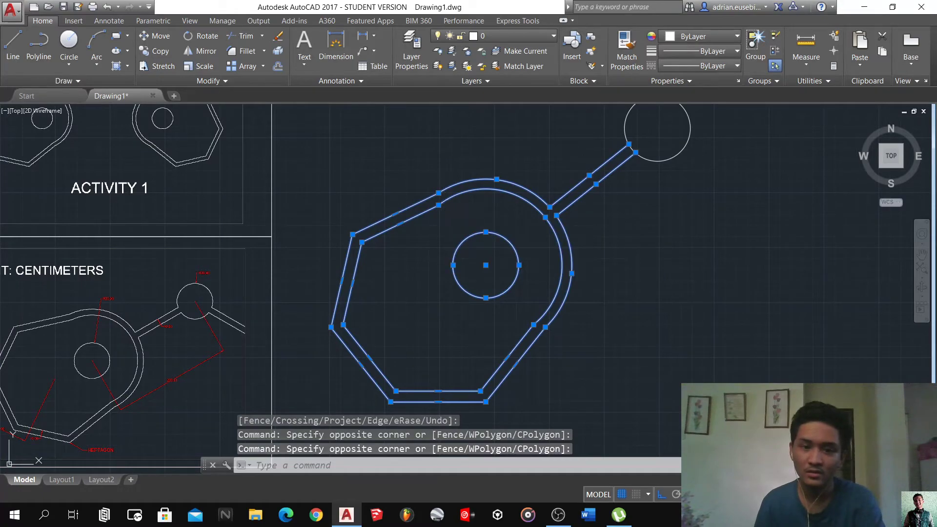
key("Return")
- Select the whole heptagon part together with its arm
left_click(583, 327)
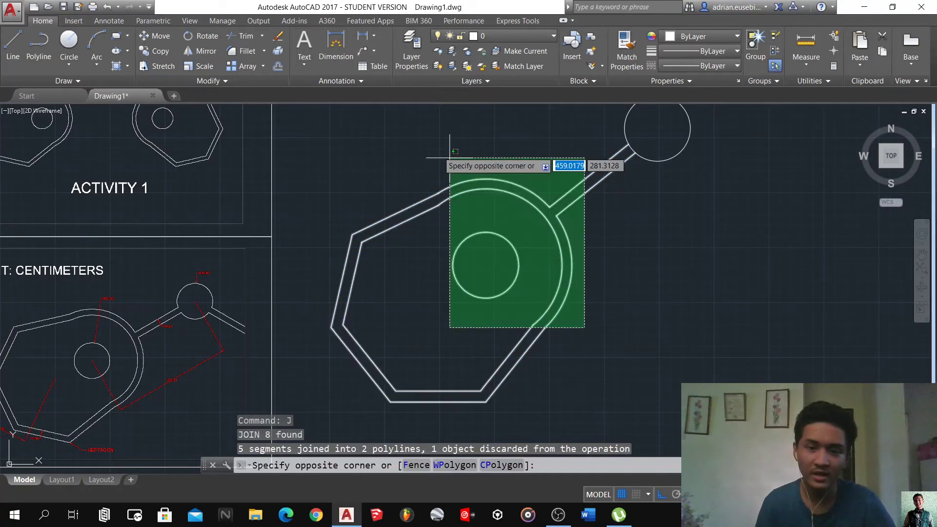
left_click(432, 161)
mouse_move(439, 194)
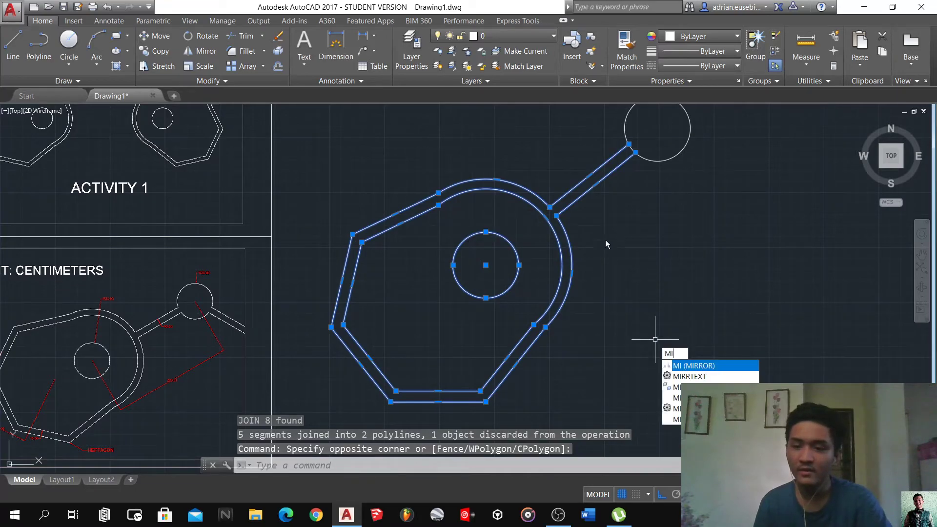
- Mirror the part with MI about a vertical axis through the end circle's centre, answering N
left_click(415, 156)
left_click(415, 166)
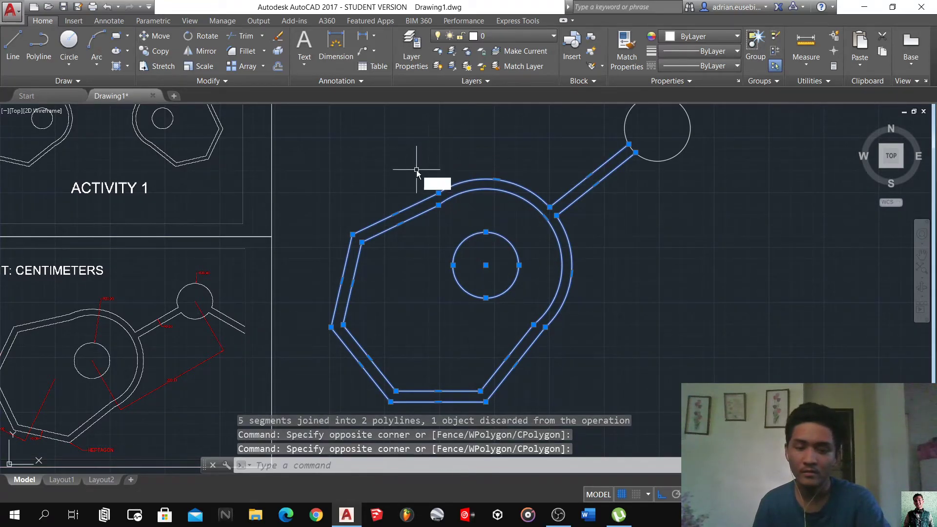
type("mi")
key("Return")
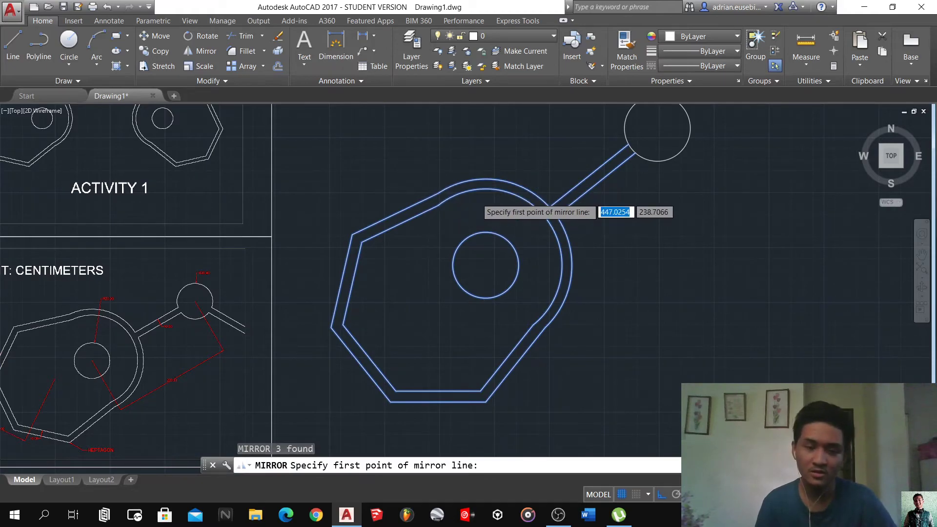
scroll(527, 191, "down", 3)
scroll(578, 164, "up", 3)
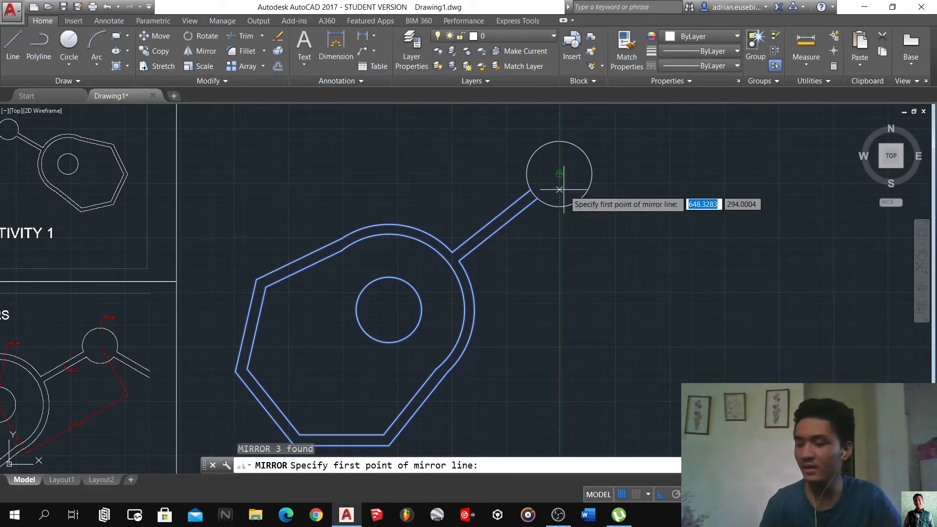
left_click(559, 173)
scroll(553, 228, "down", 4)
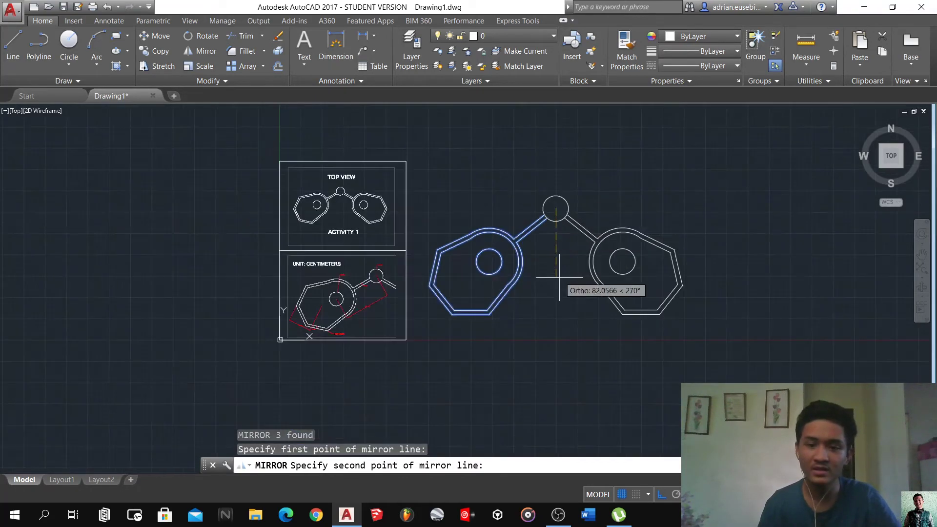
left_click(557, 290)
type("N")
key("Return")
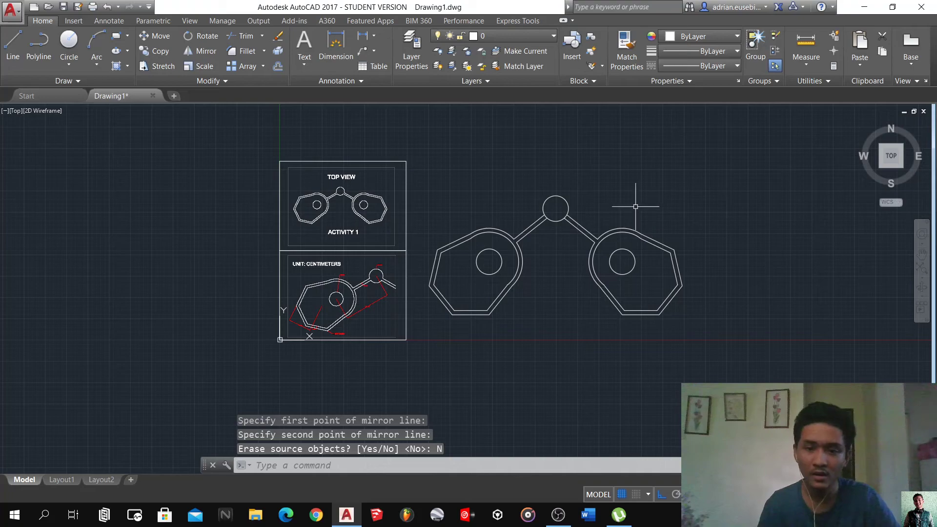
scroll(629, 206, "up", 3)
- Trim the central circle's arc lying between the two arms
scroll(484, 205, "up", 3)
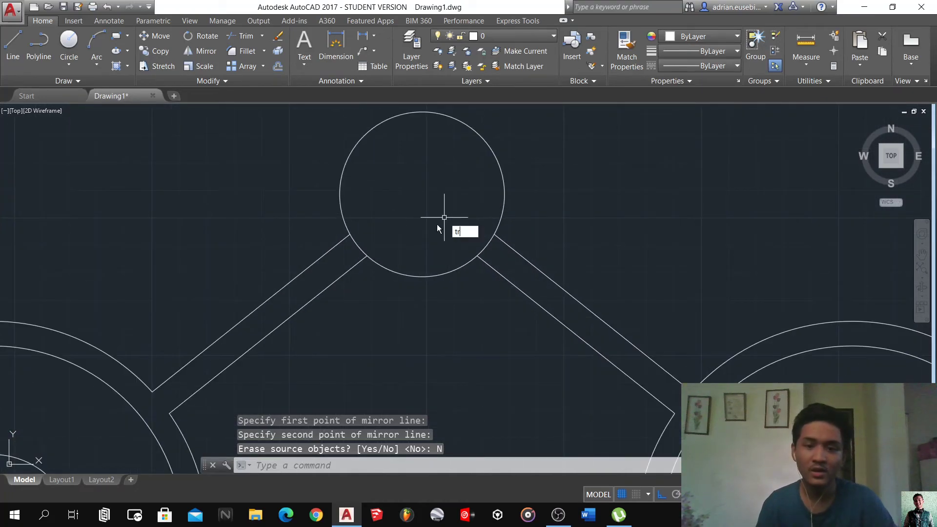
key("Return")
key("Return")
left_click(356, 245)
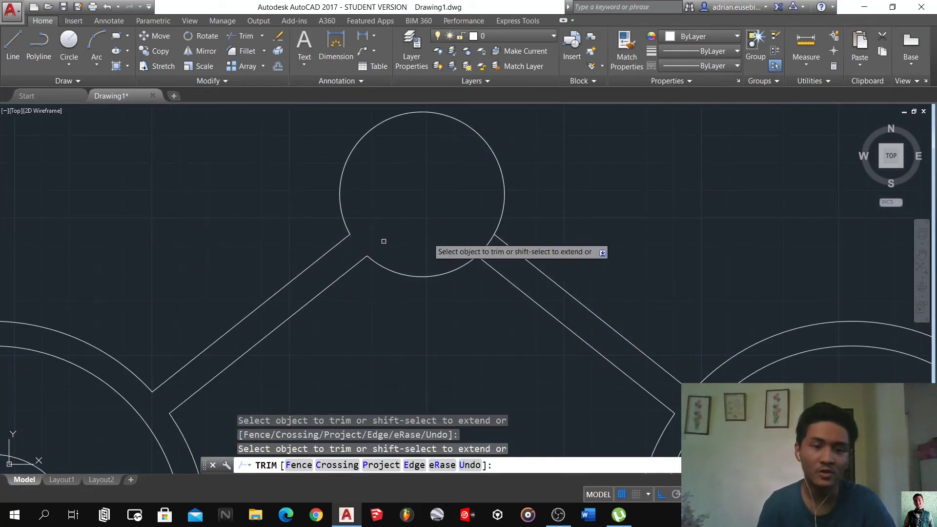
- Crossing-select the linkage and JOIN its segments into a single polyline
left_click(483, 292)
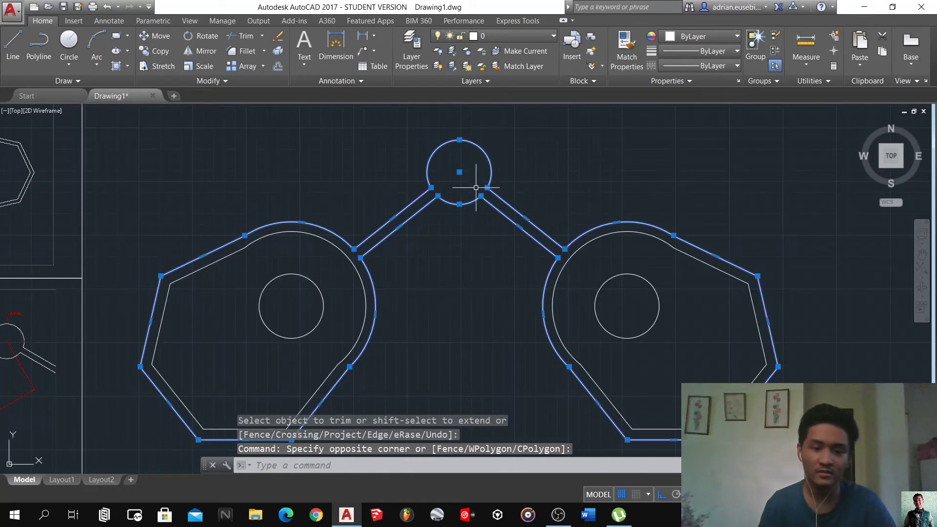
type("J")
key("Return")
scroll(480, 214, "down", 4)
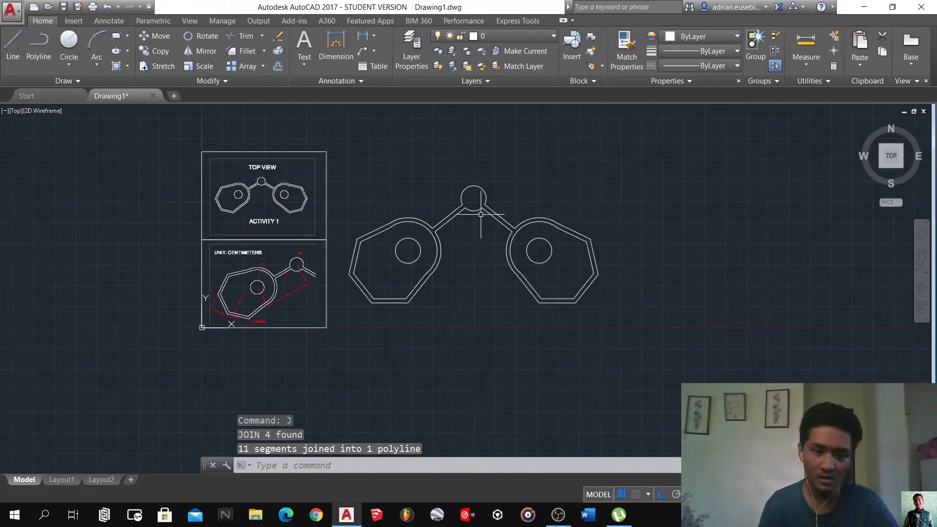
scroll(316, 181, "up", 2)
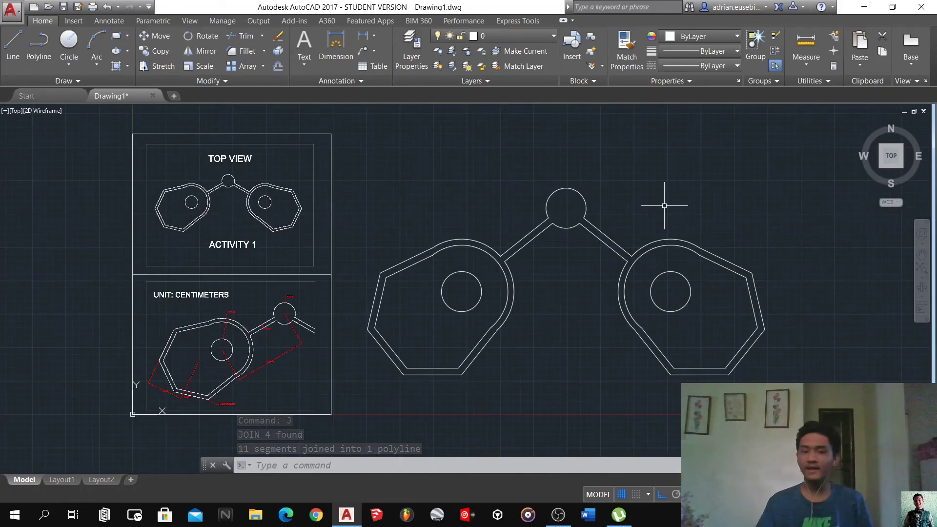
mouse_move(664, 205)
left_mouse_down()
mouse_move(627, 108)
mouse_move(534, 376)
mouse_move(665, 323)
mouse_move(653, 260)
left_mouse_up()
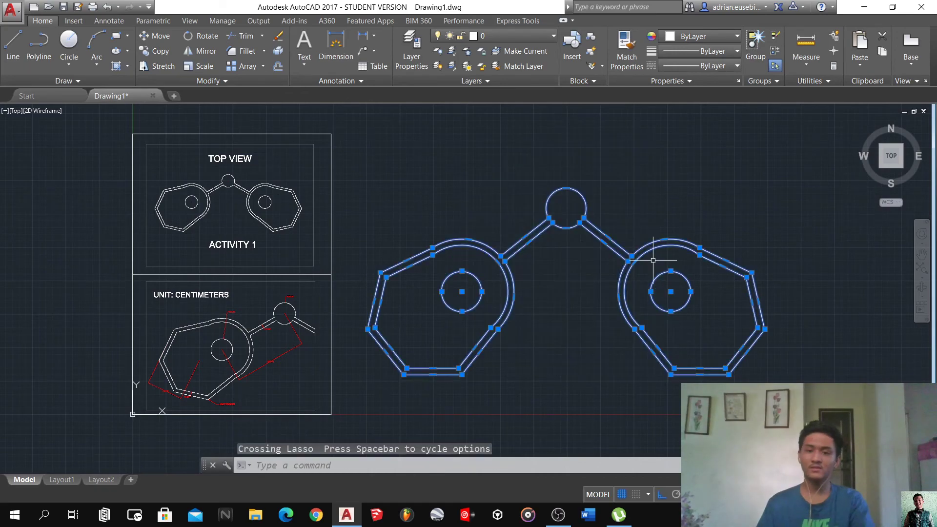
scroll(653, 260, "down", 2)
scroll(758, 270, "up", 4)
scroll(751, 266, "down", 2)
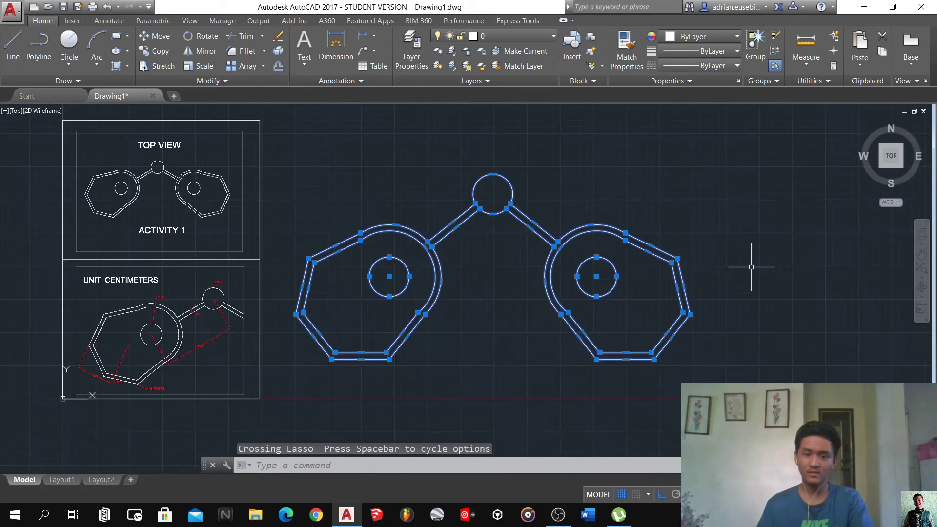
key("Return")
left_click_drag(694, 244, 659, 253)
key("Escape")
mouse_move(562, 271)
left_mouse_down()
mouse_move(548, 174)
mouse_move(373, 266)
mouse_move(427, 213)
left_mouse_up()
key("Escape")
key("Escape")
key("Escape")
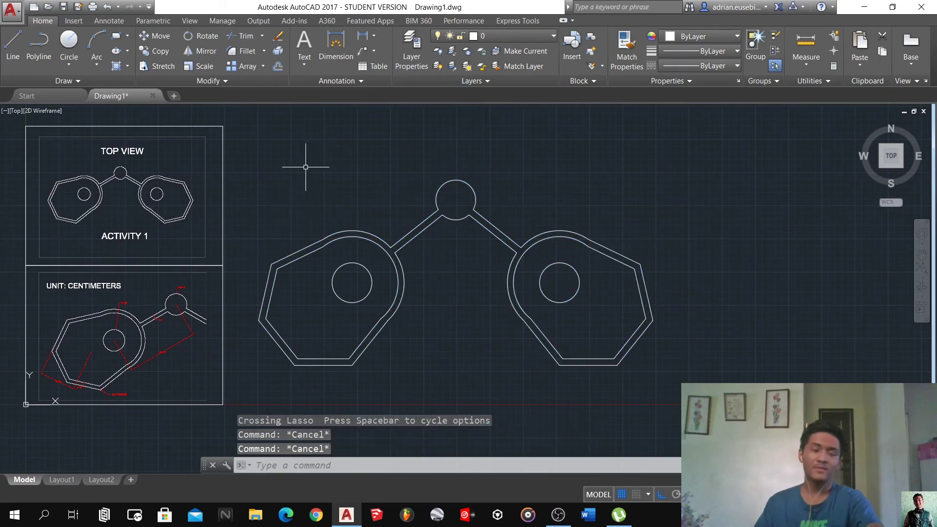